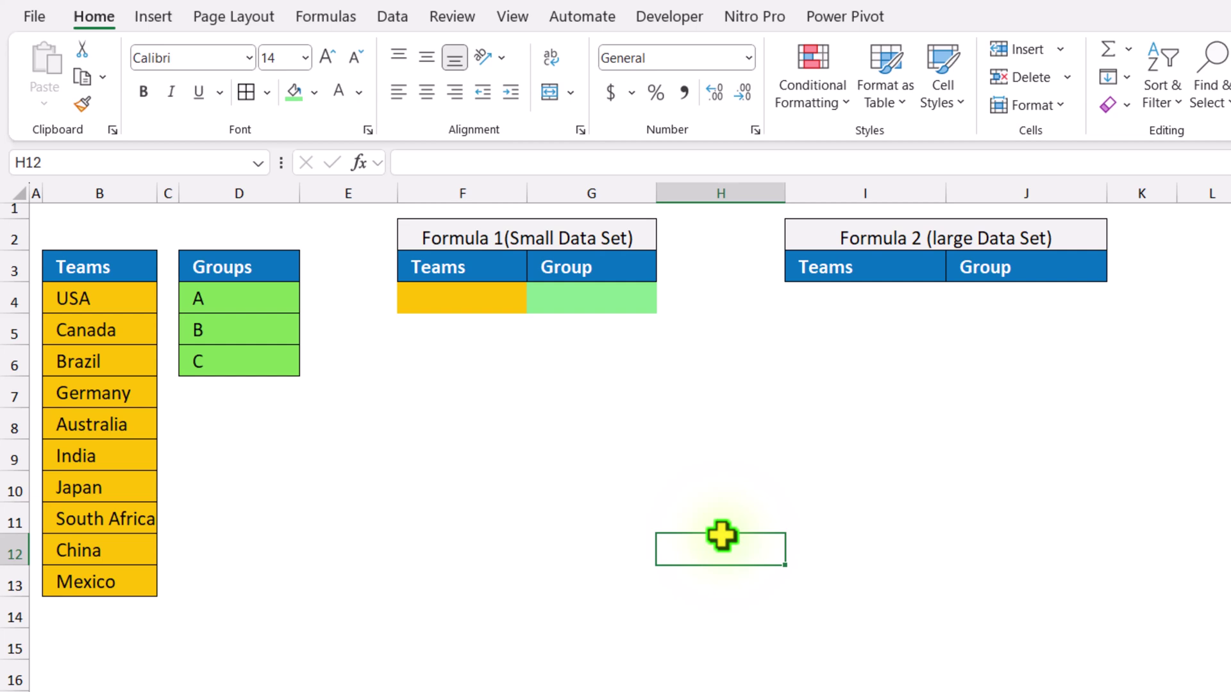
# Enter =B4:B13&"|"&TRANSPOSE(D4:D6) in F4 to spill a 10×3 Team|Group grid
pyautogui.click(475, 302)
pyautogui.write('=')
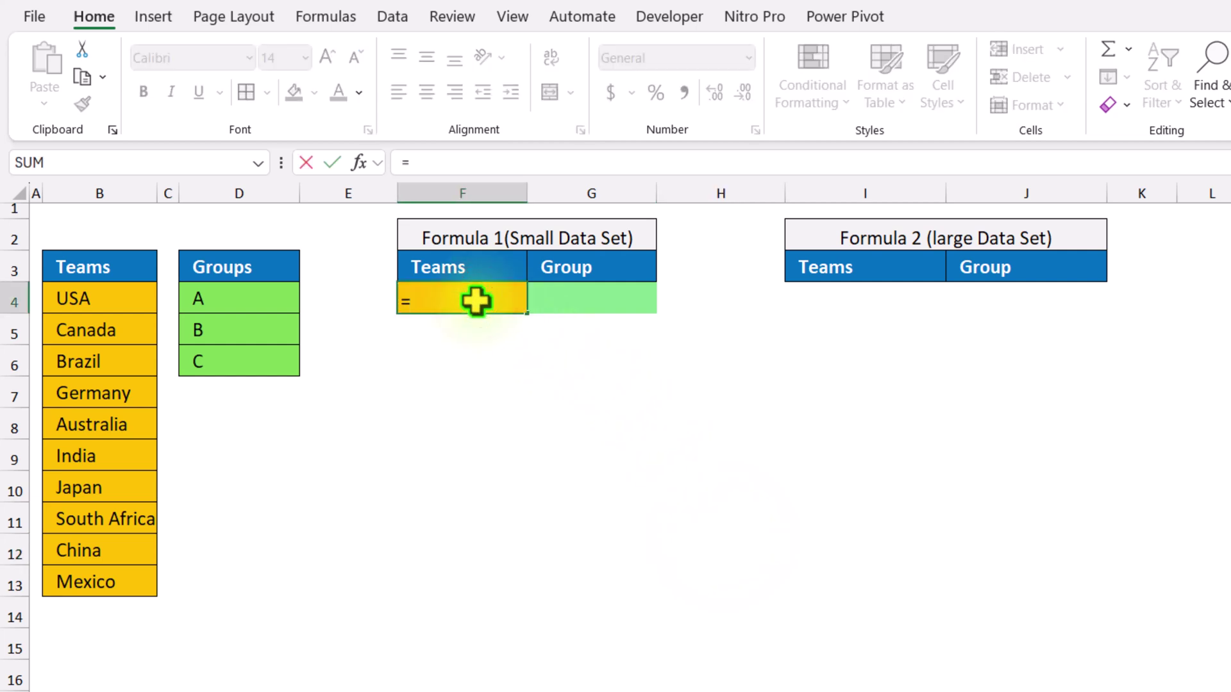
pyautogui.moveTo(86, 298); pyautogui.dragTo(79, 569)
pyautogui.write('&')
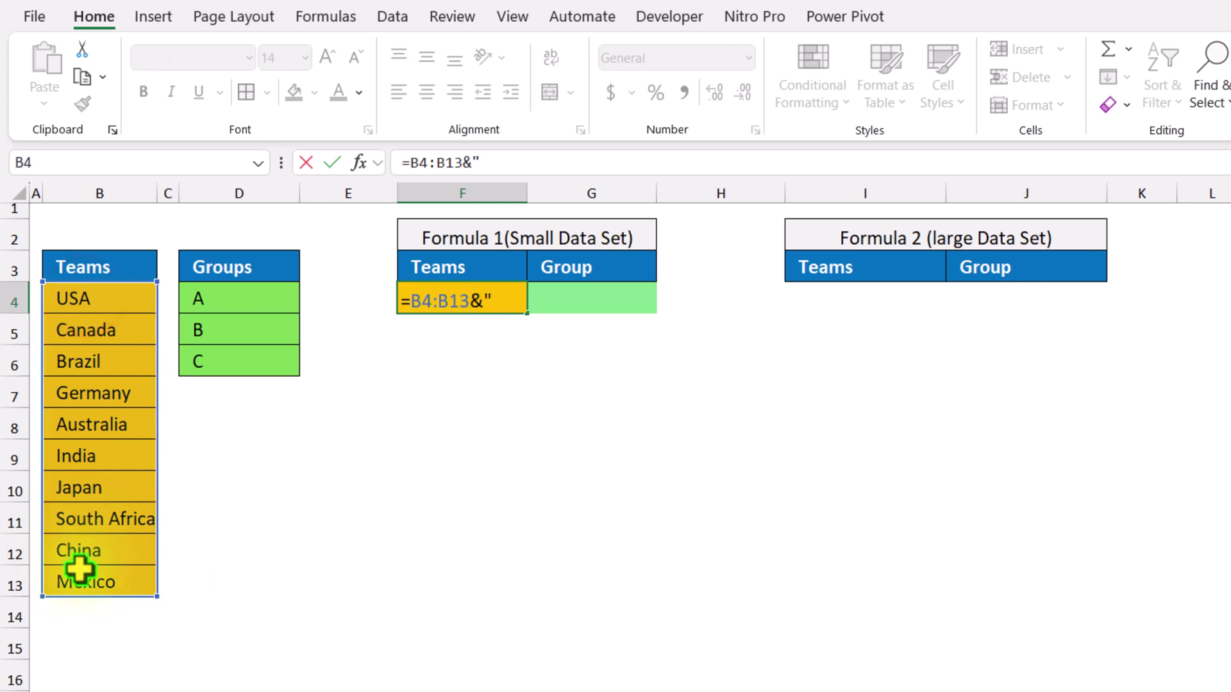
pyautogui.write('"|"')
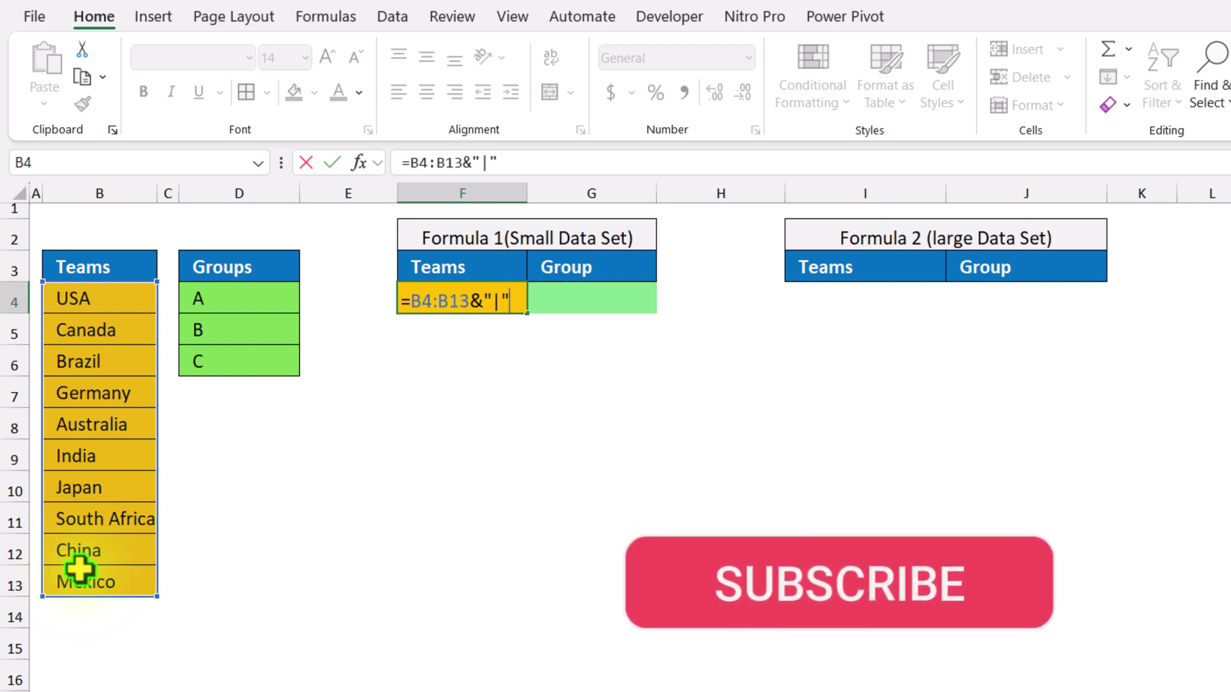
pyautogui.write('&')
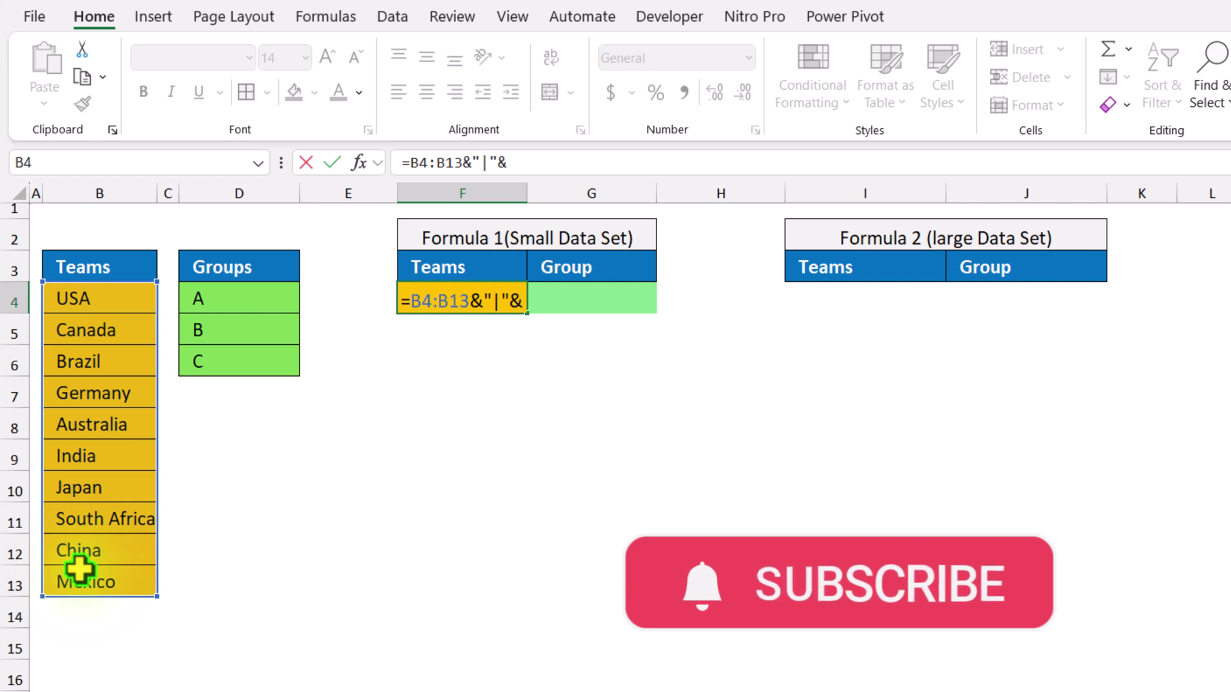
pyautogui.write('tran')
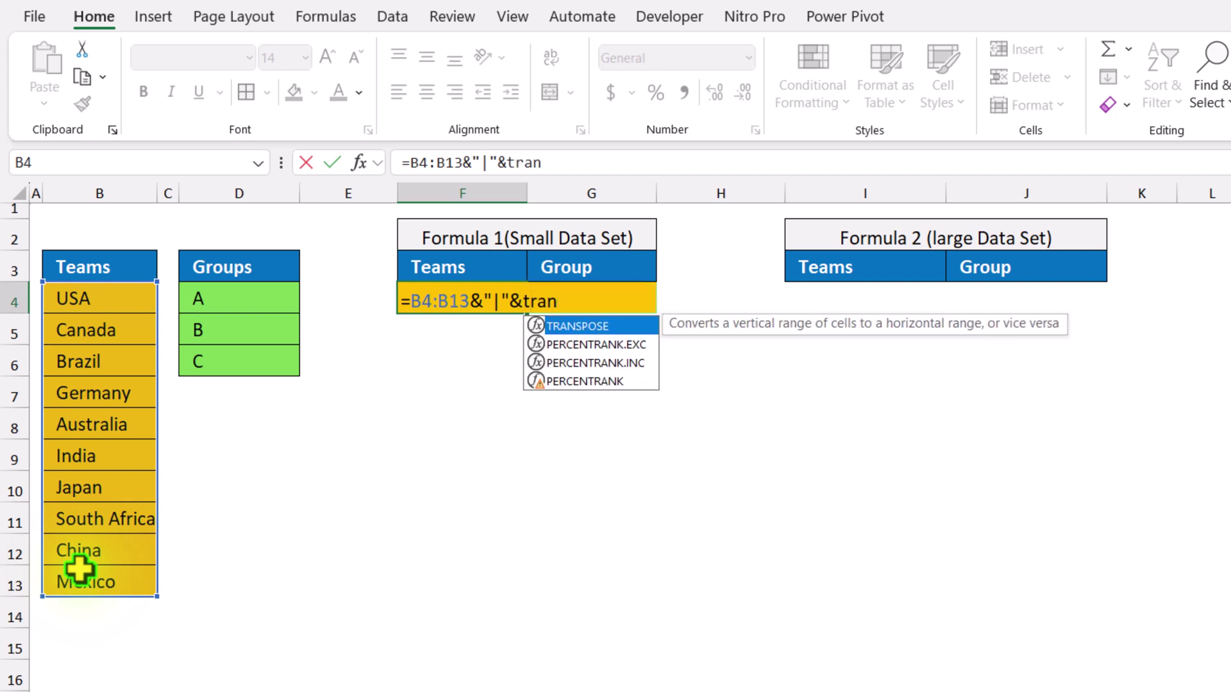
pyautogui.doubleClick(609, 327)
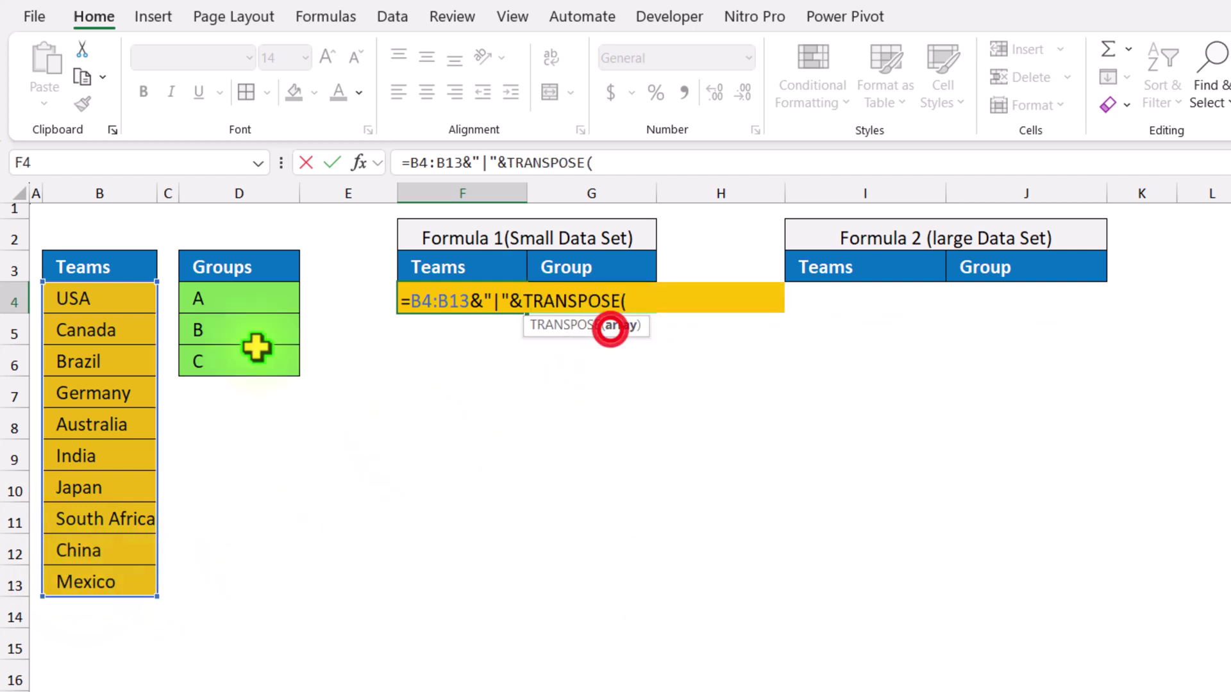
pyautogui.moveTo(247, 299); pyautogui.dragTo(251, 353)
pyautogui.write(')')
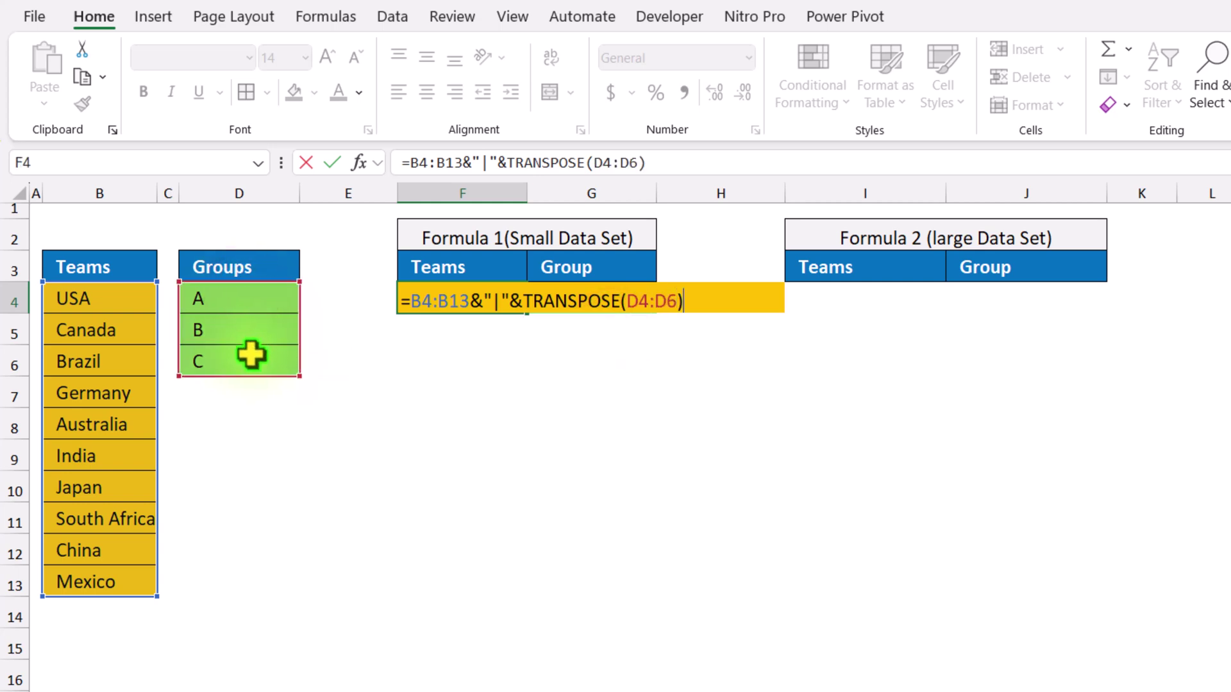
pyautogui.press('Return')
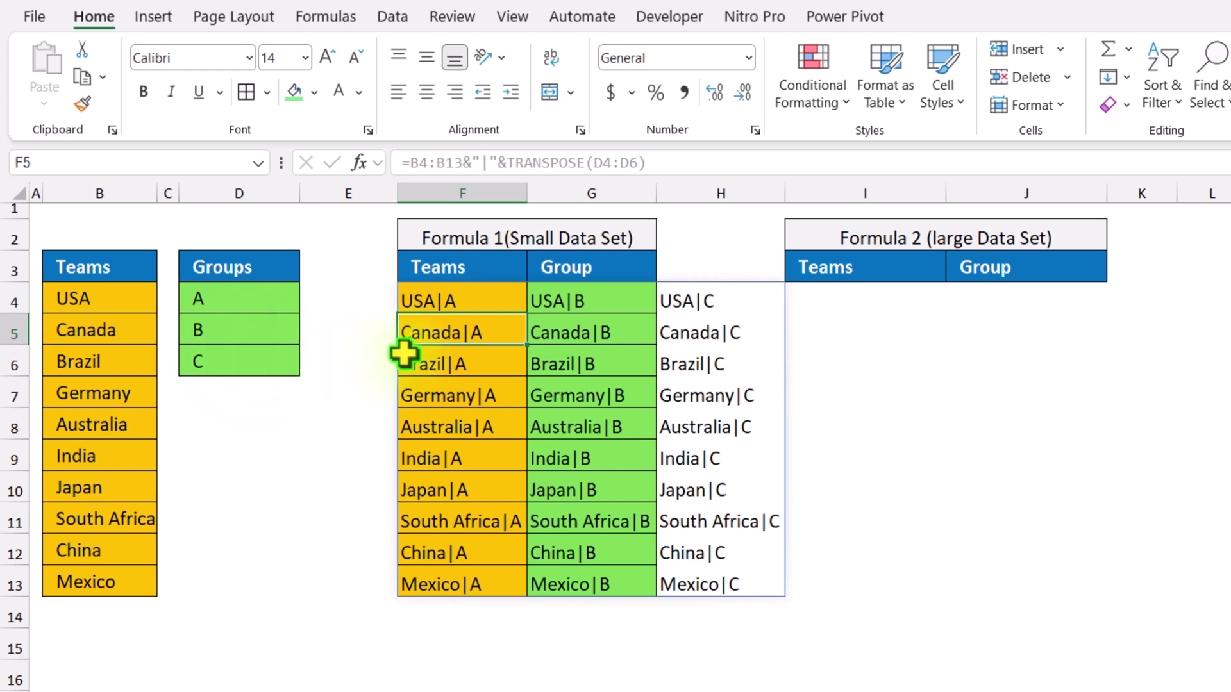
# Wrap the F4 formula in TOCOL so all 30 Team|Group pairs stack in column F
pyautogui.click(438, 294)
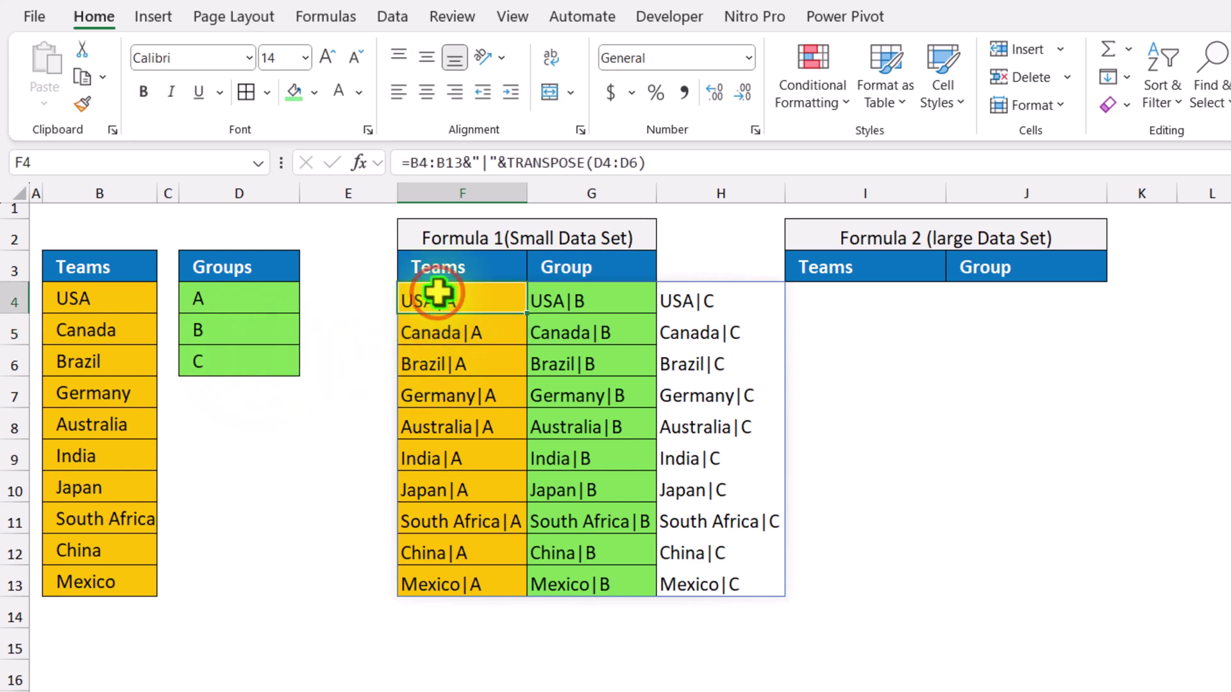
pyautogui.click(406, 167)
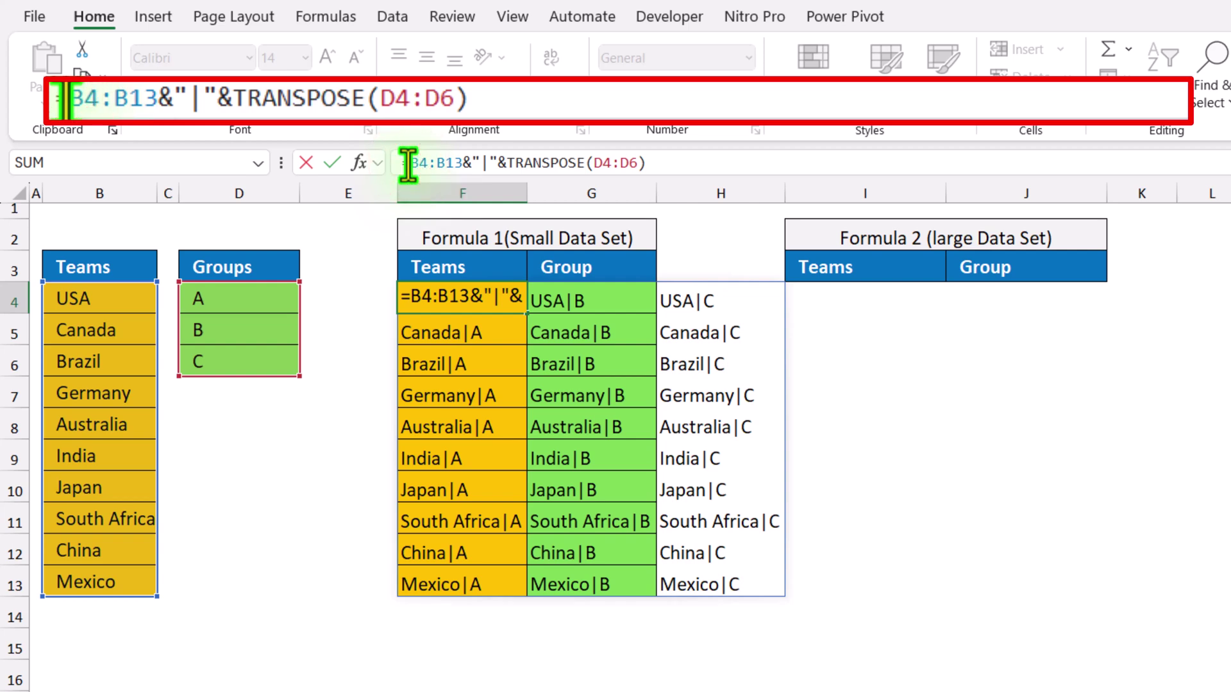
pyautogui.write('Tocol(')
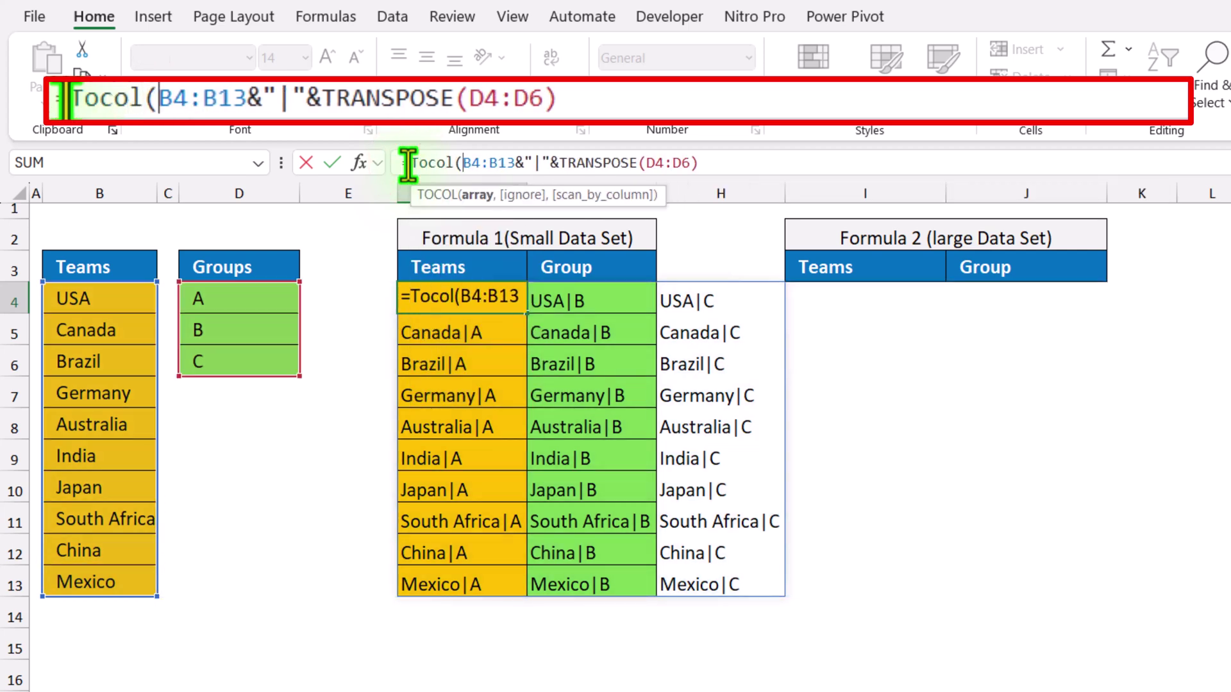
pyautogui.click(713, 163)
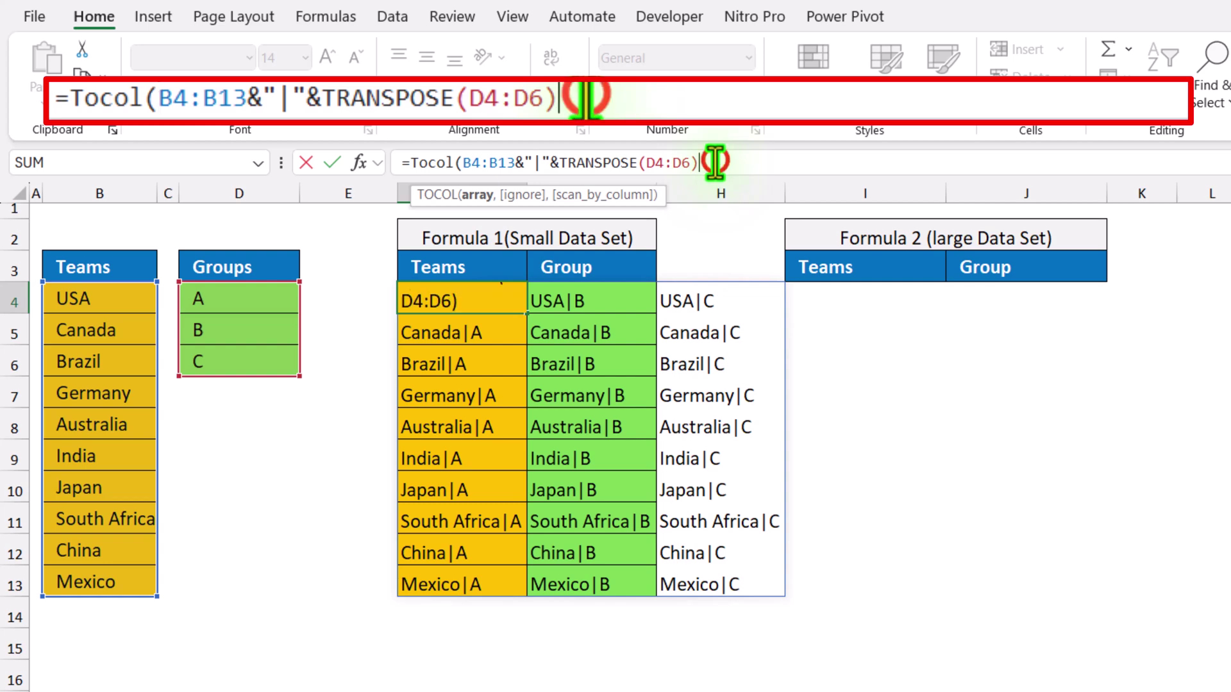
pyautogui.write(')')
pyautogui.press('Return')
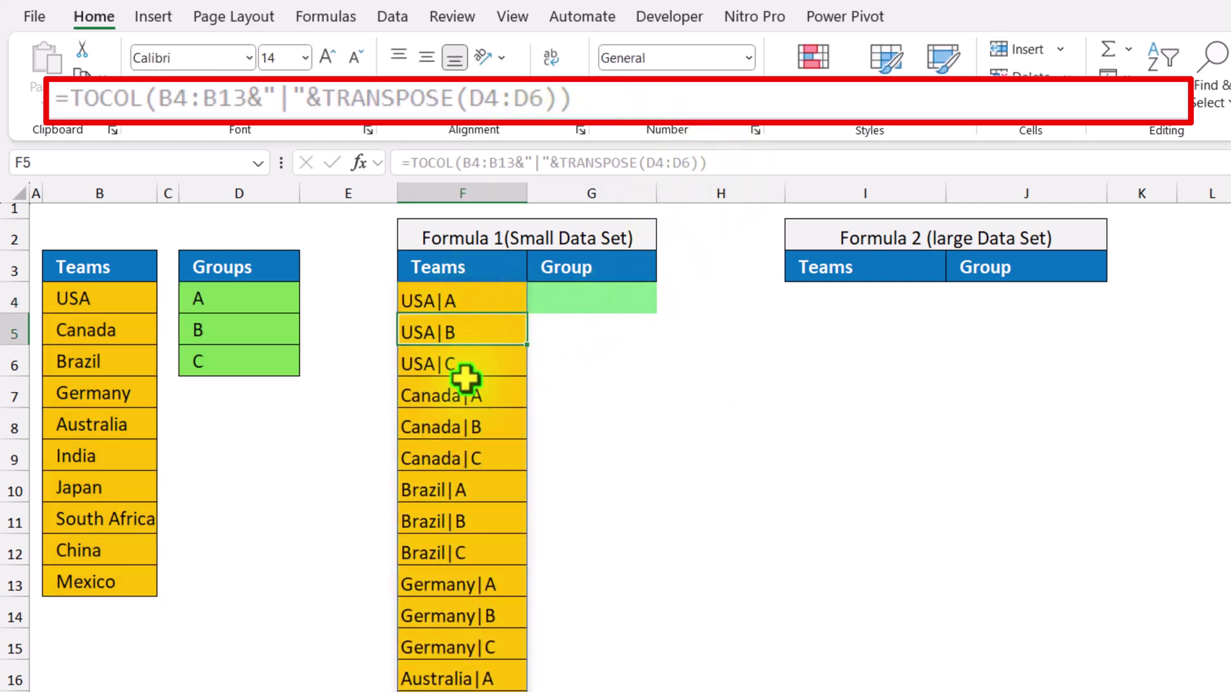
# Wrap F4's TOCOL formula in TEXTJOIN(",",TRUE,...) to merge the pairs into one string
pyautogui.click(437, 297)
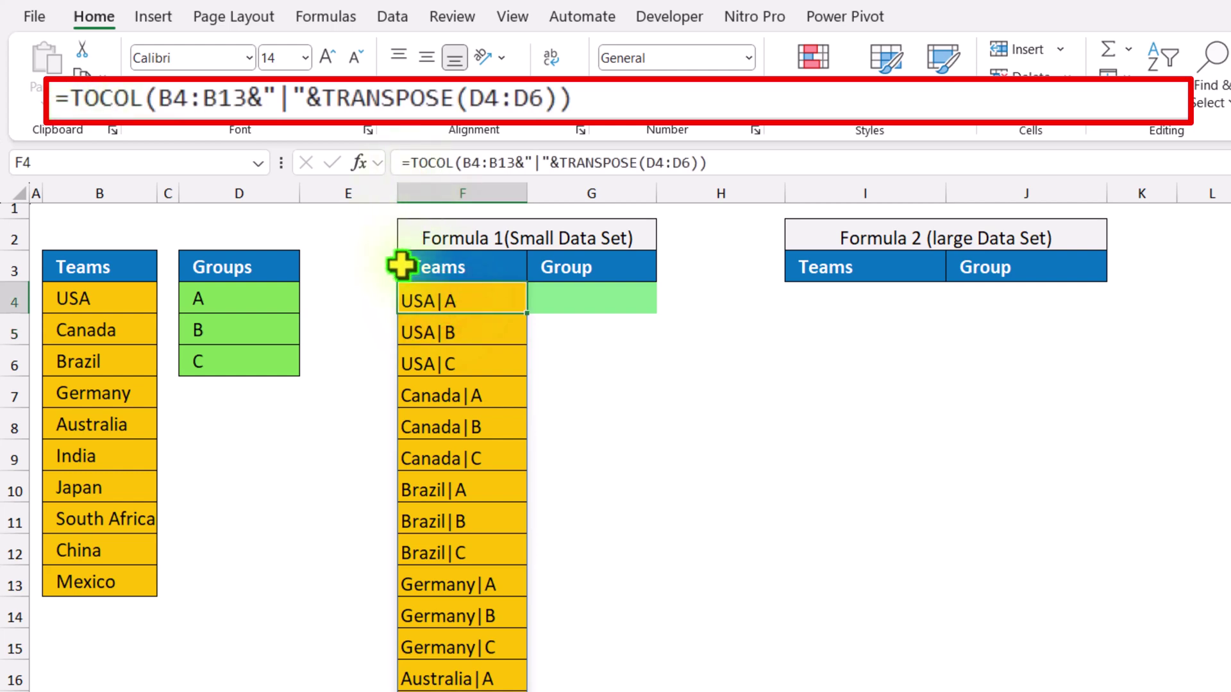
pyautogui.click(410, 163)
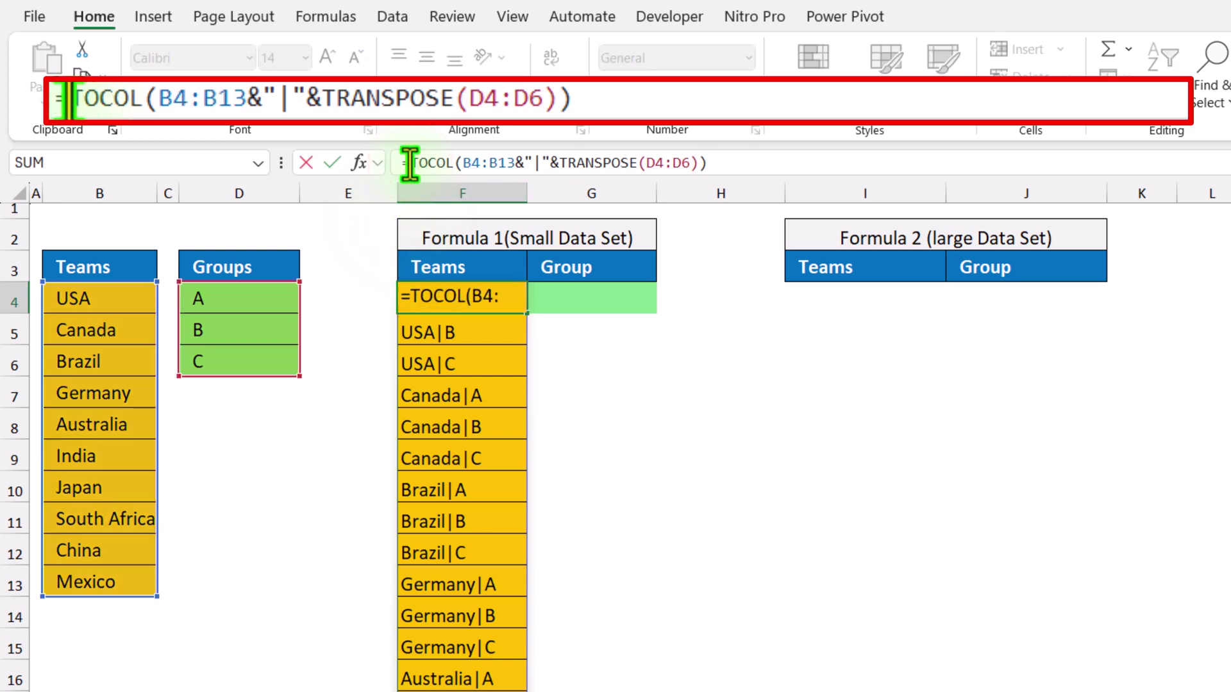
pyautogui.write('Textjoin')
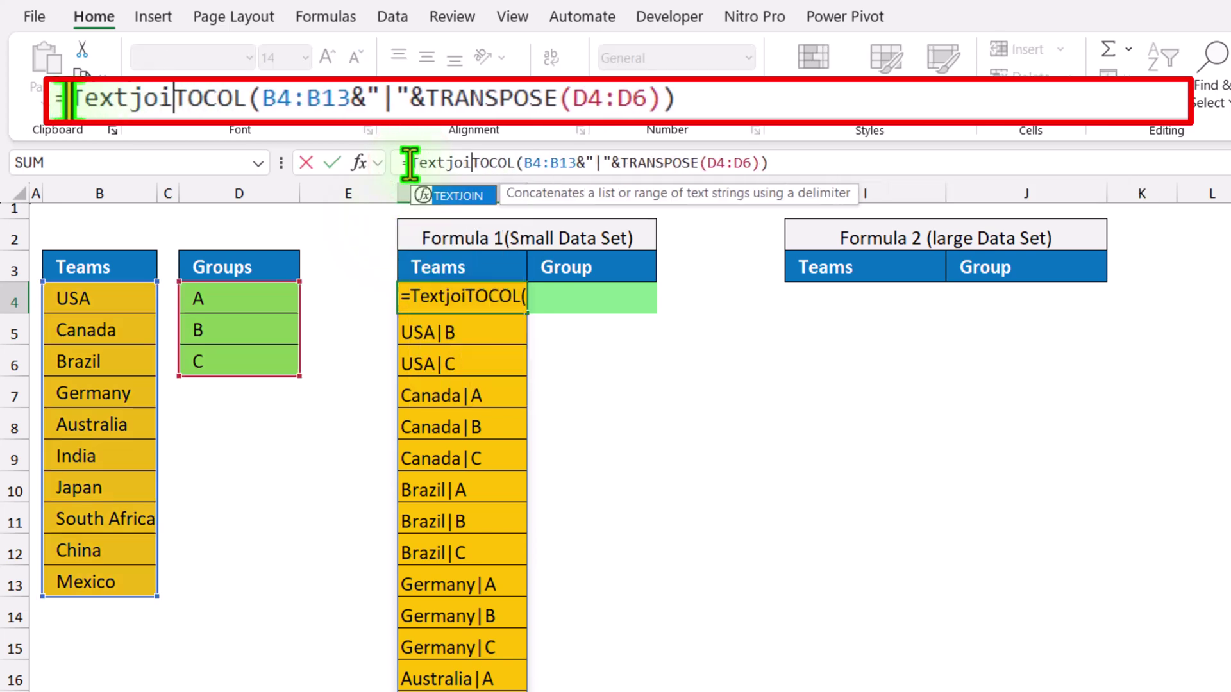
pyautogui.write('(')
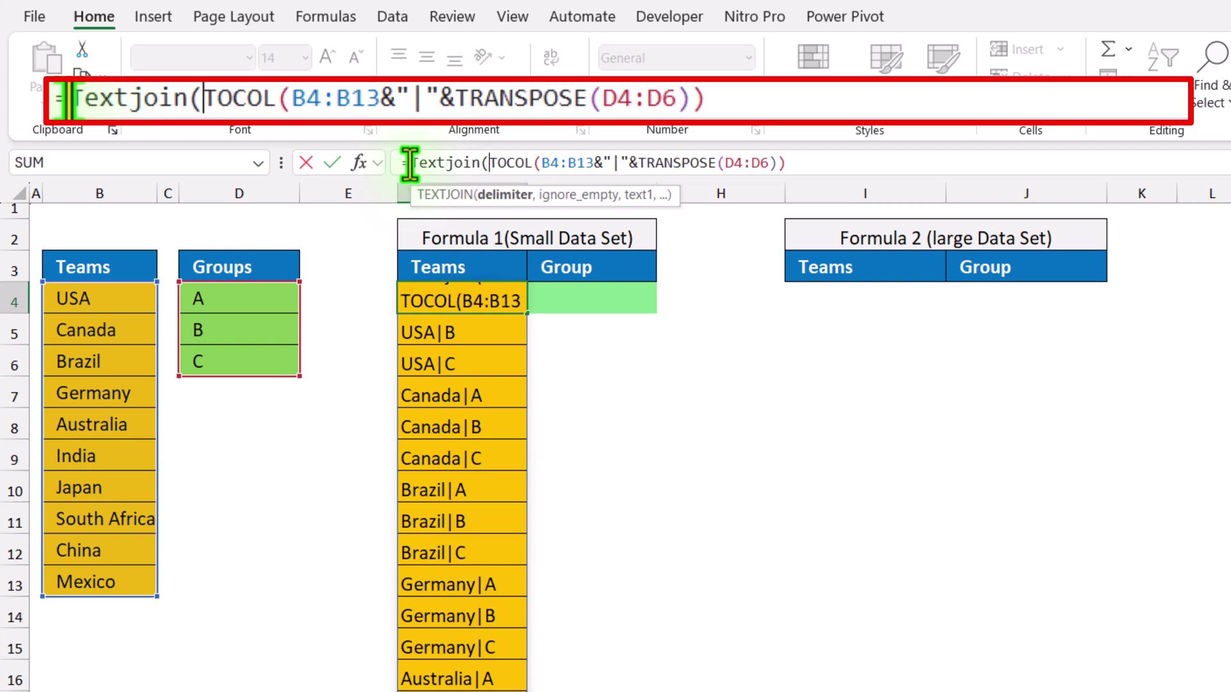
pyautogui.write('","')
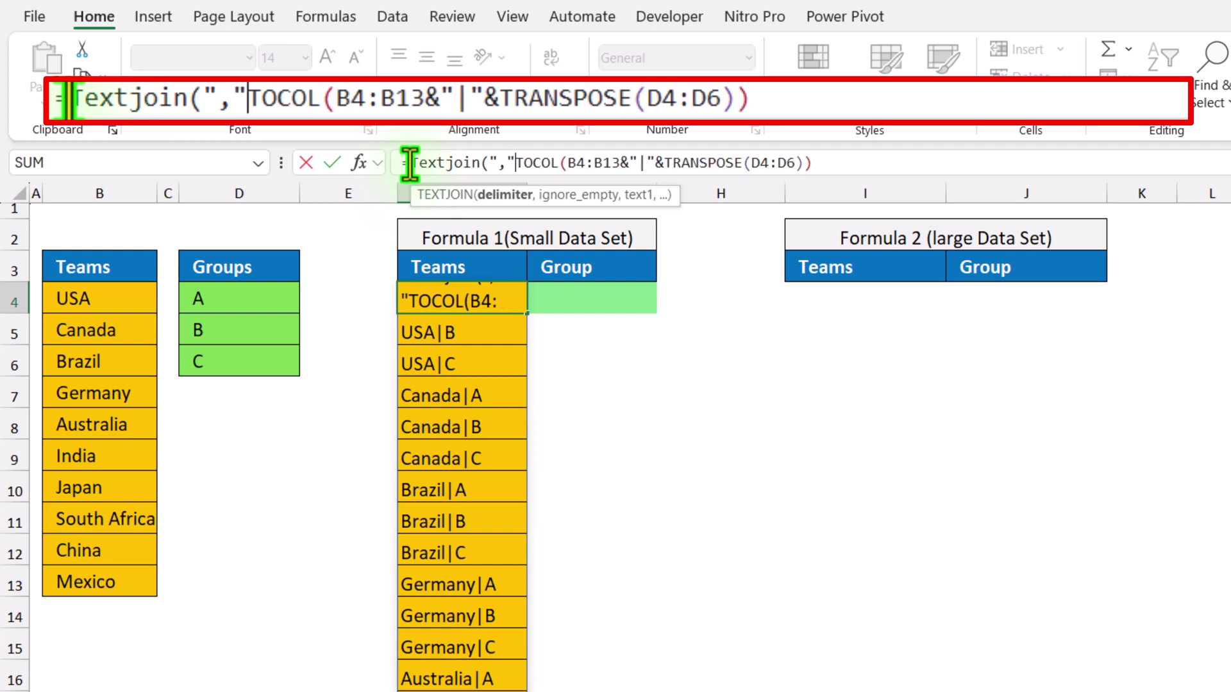
pyautogui.write(',')
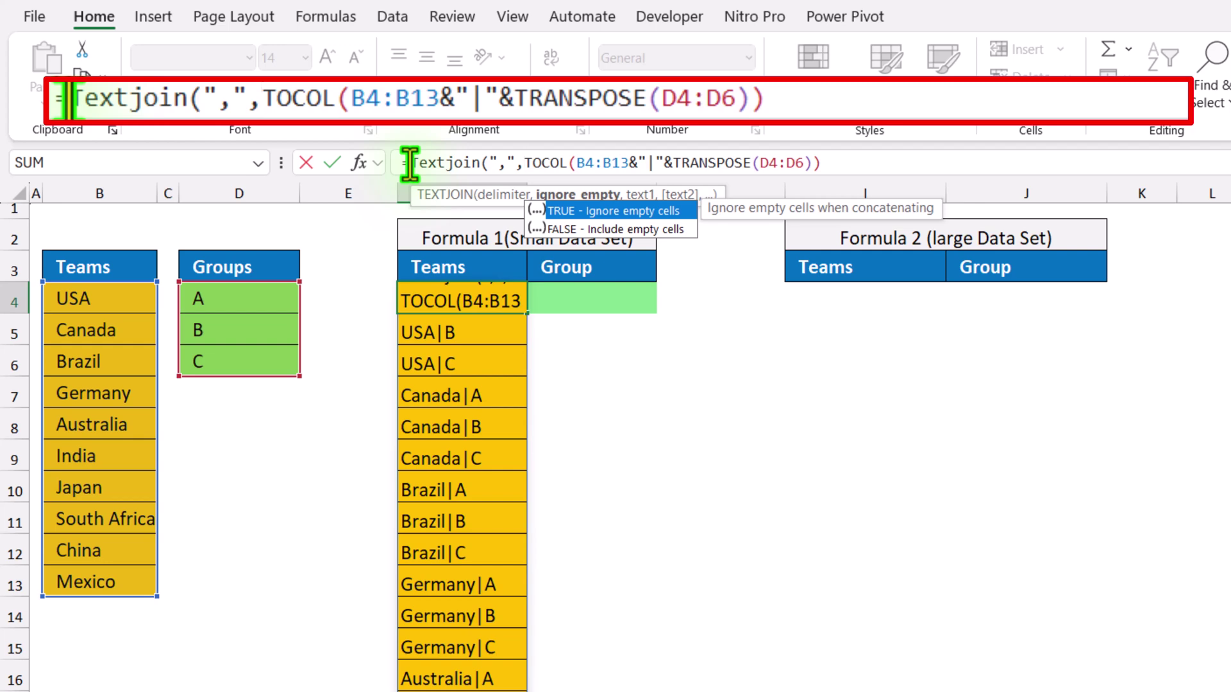
pyautogui.write('true,')
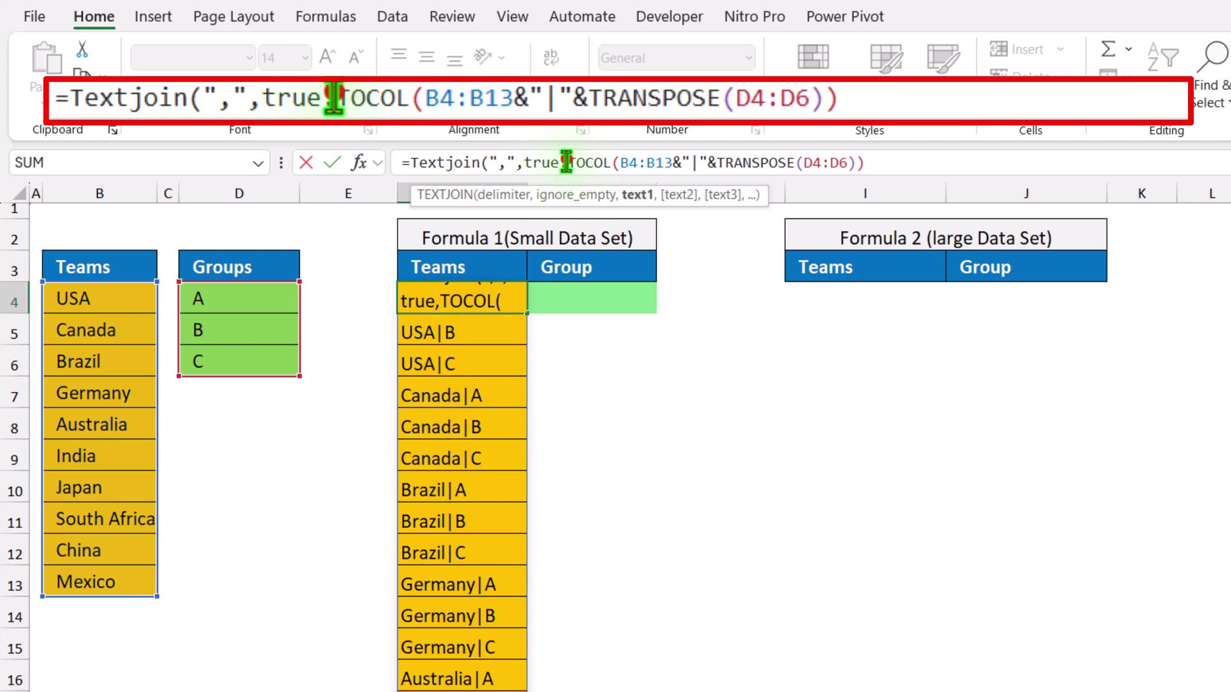
pyautogui.moveTo(567, 163); pyautogui.dragTo(876, 163)
pyautogui.click(879, 163)
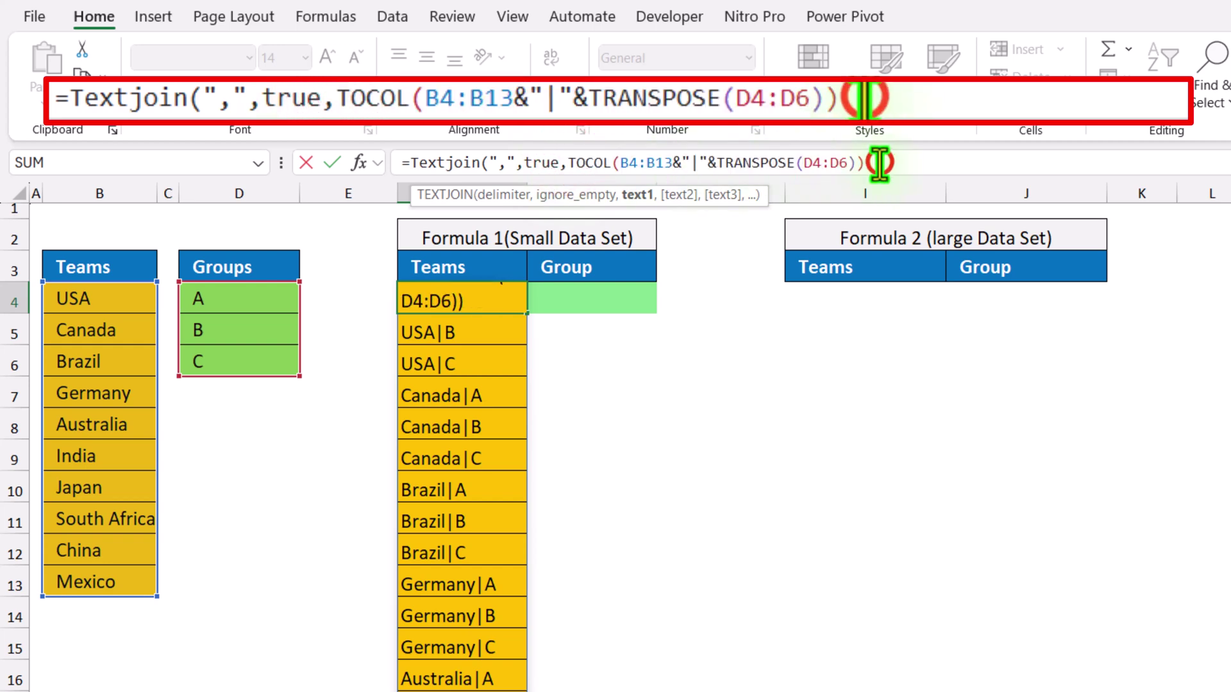
pyautogui.write(')')
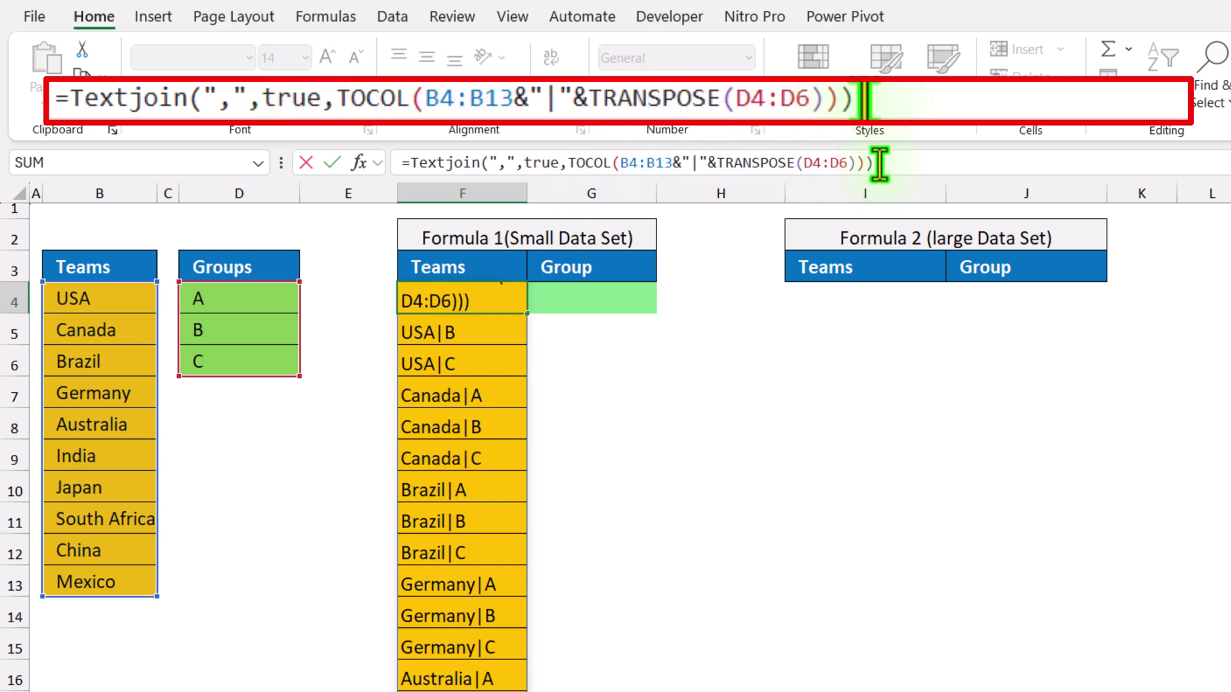
pyautogui.press('Return')
pyautogui.press('Up')
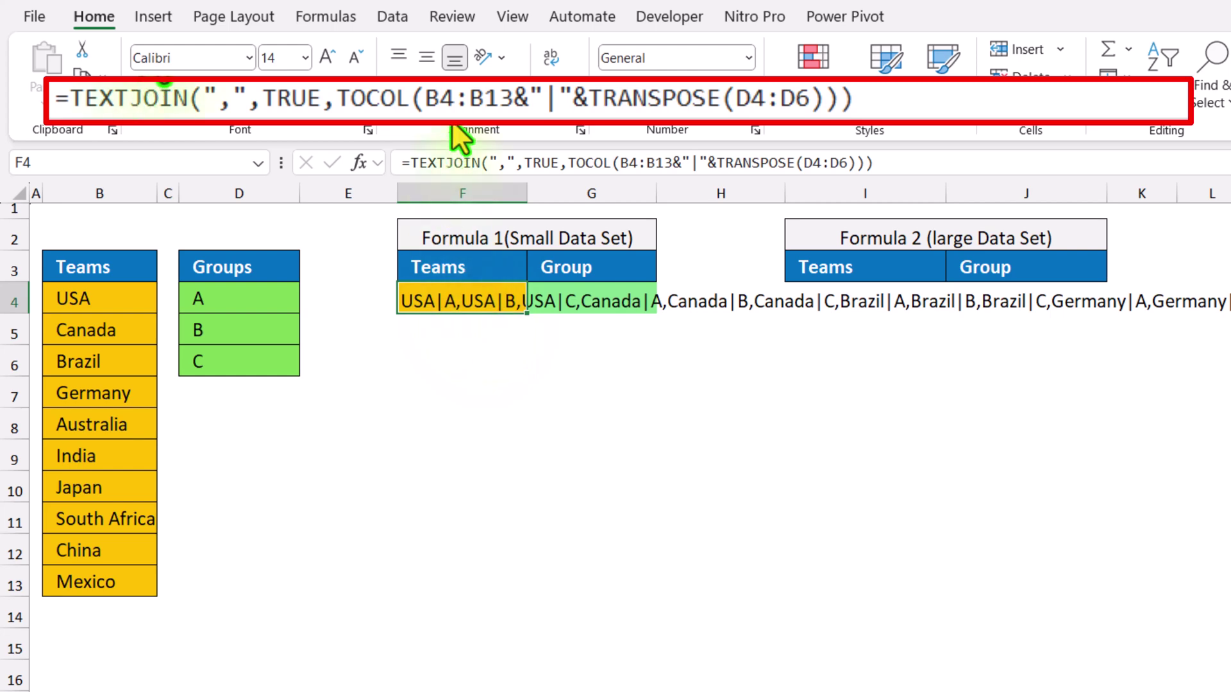
# Wrap F4 in TEXTSPLIT on "|" and "," so teams spill into column F and groups into G
pyautogui.click(409, 163)
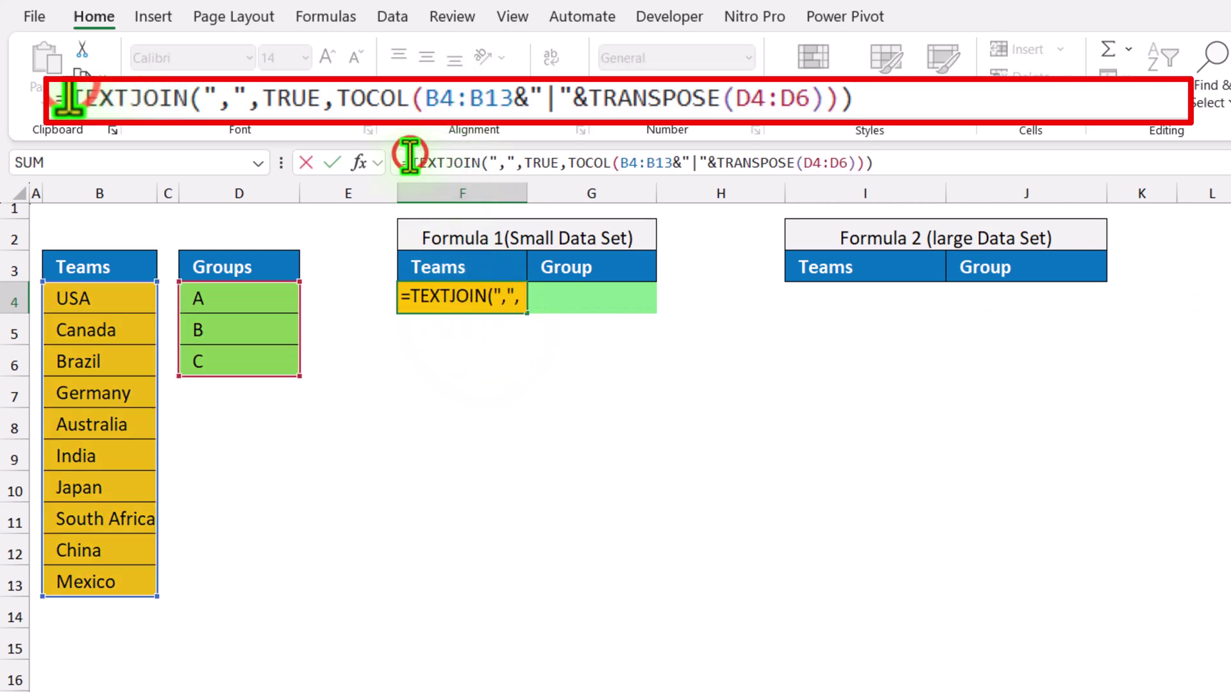
pyautogui.write('textspli')
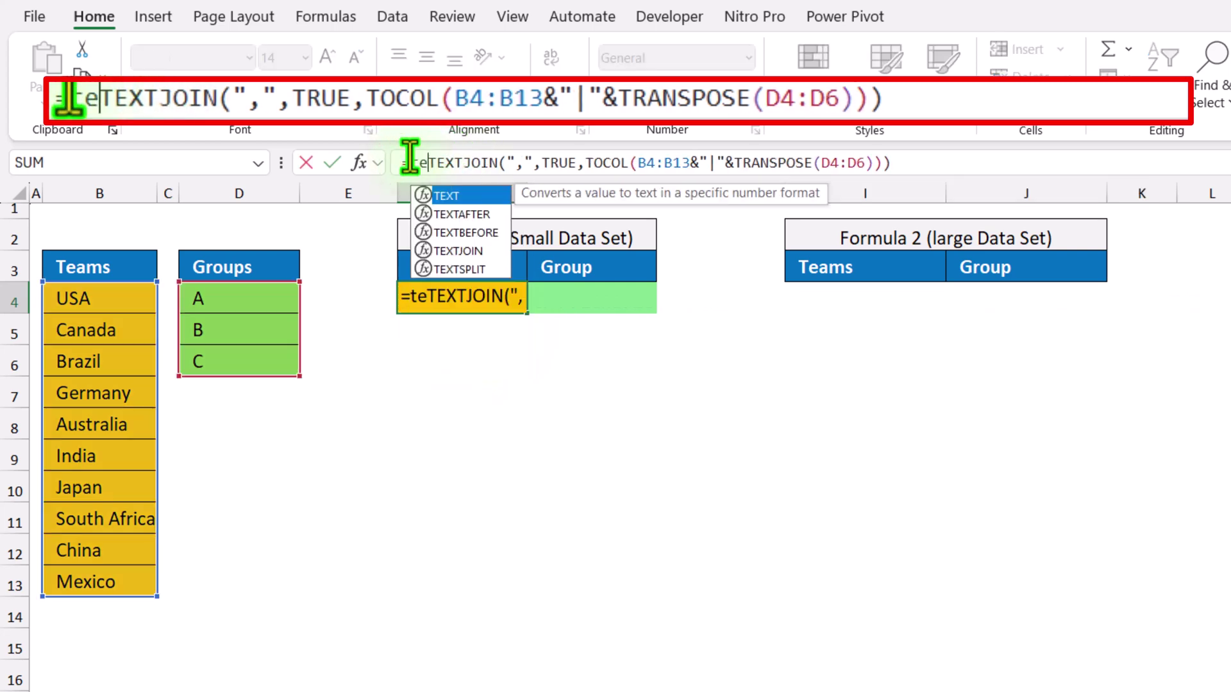
pyautogui.write('t')
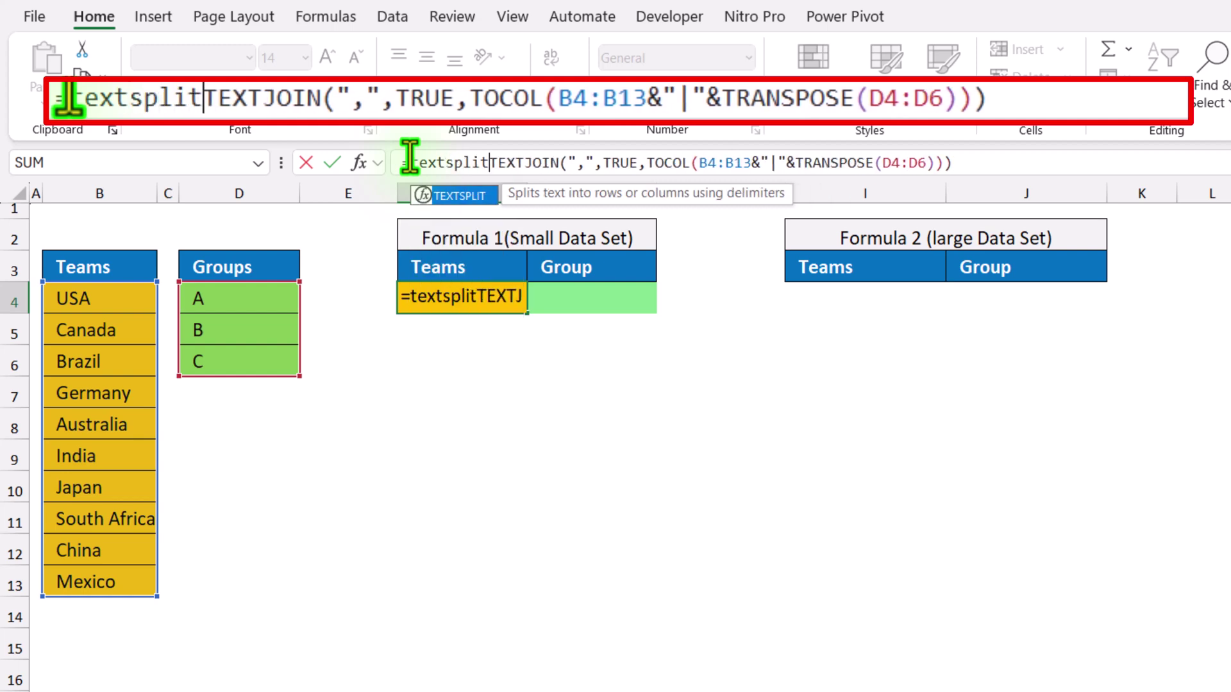
pyautogui.write('(')
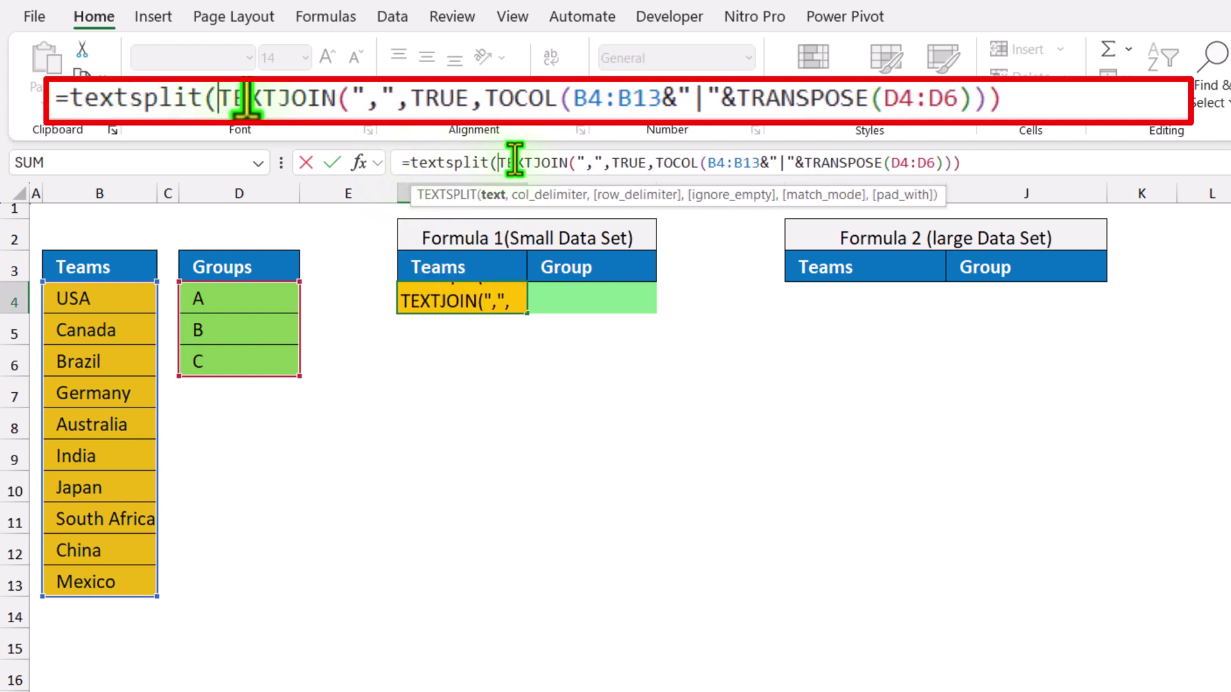
pyautogui.moveTo(504, 164); pyautogui.dragTo(976, 163)
pyautogui.click(975, 163)
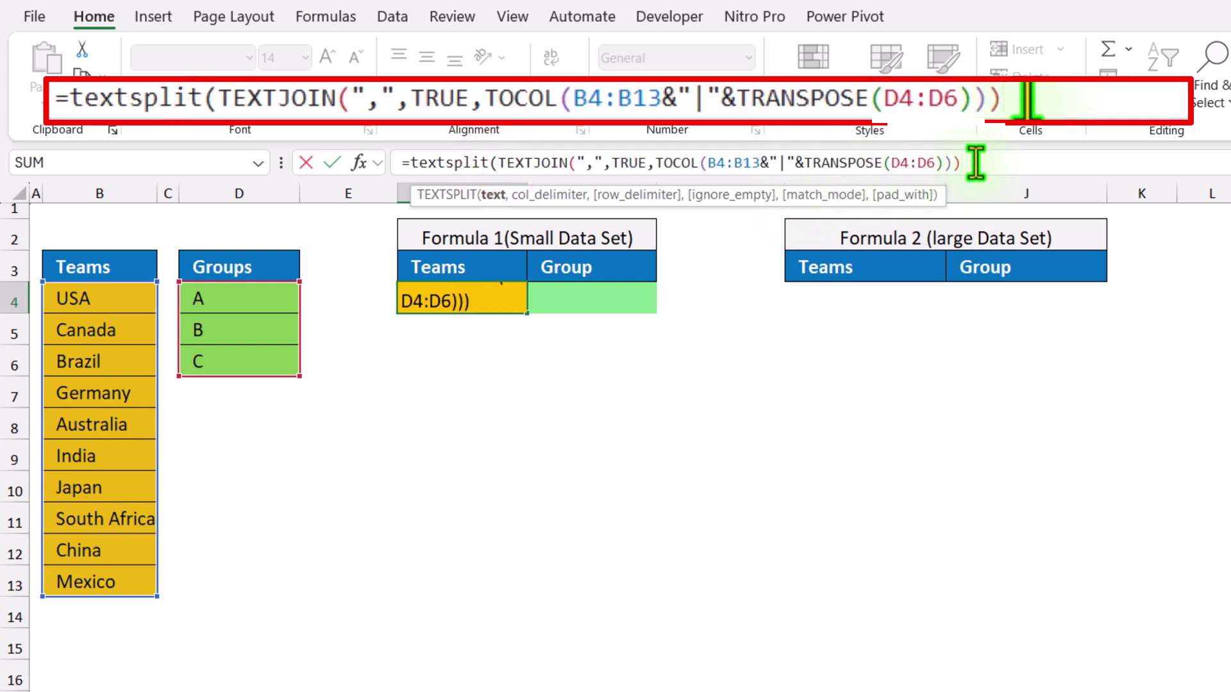
pyautogui.write(',')
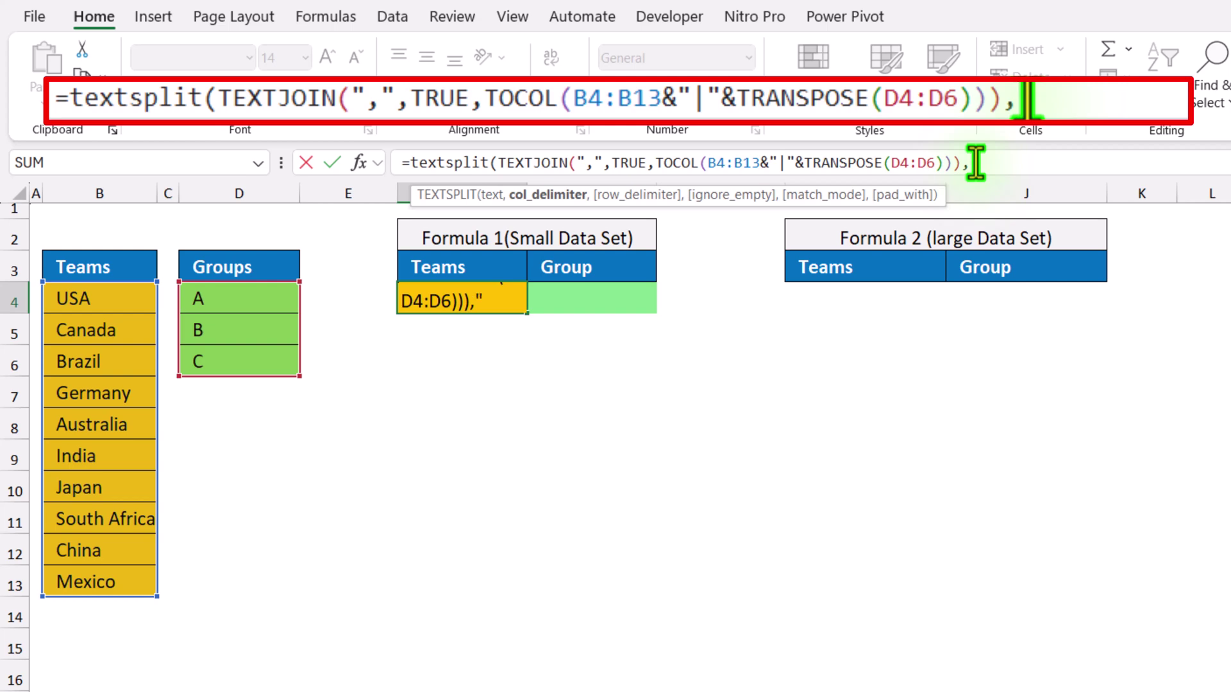
pyautogui.write('"|",')
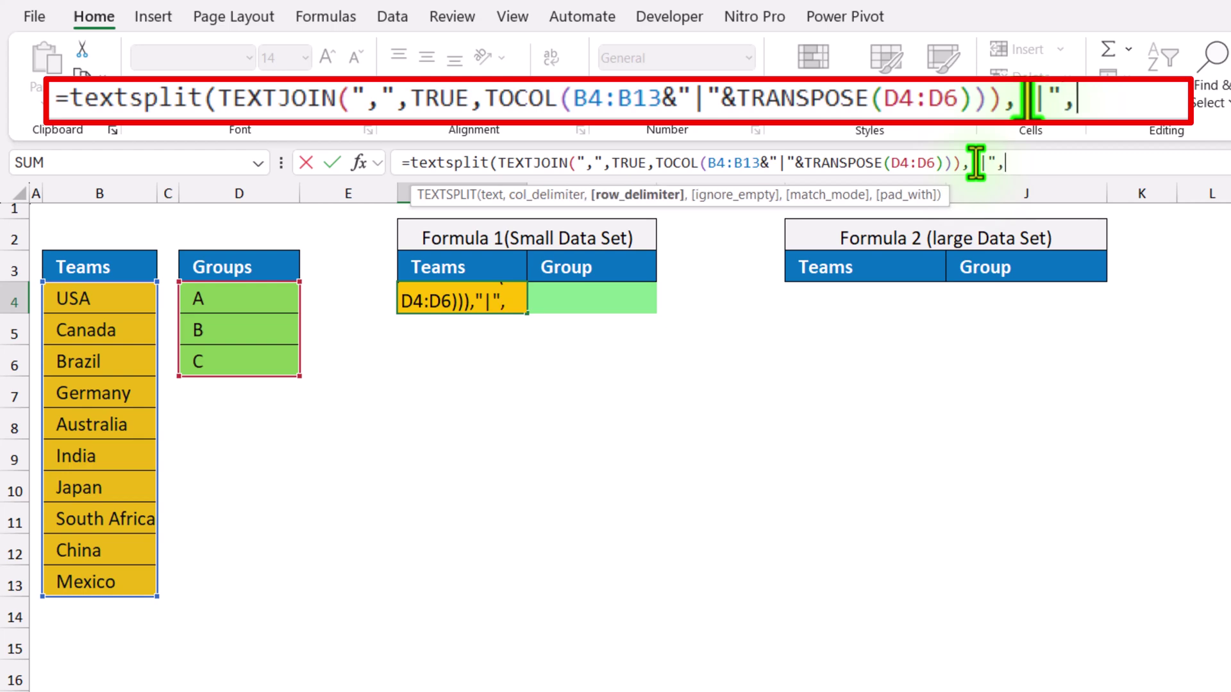
pyautogui.write('",")')
pyautogui.press('Return')
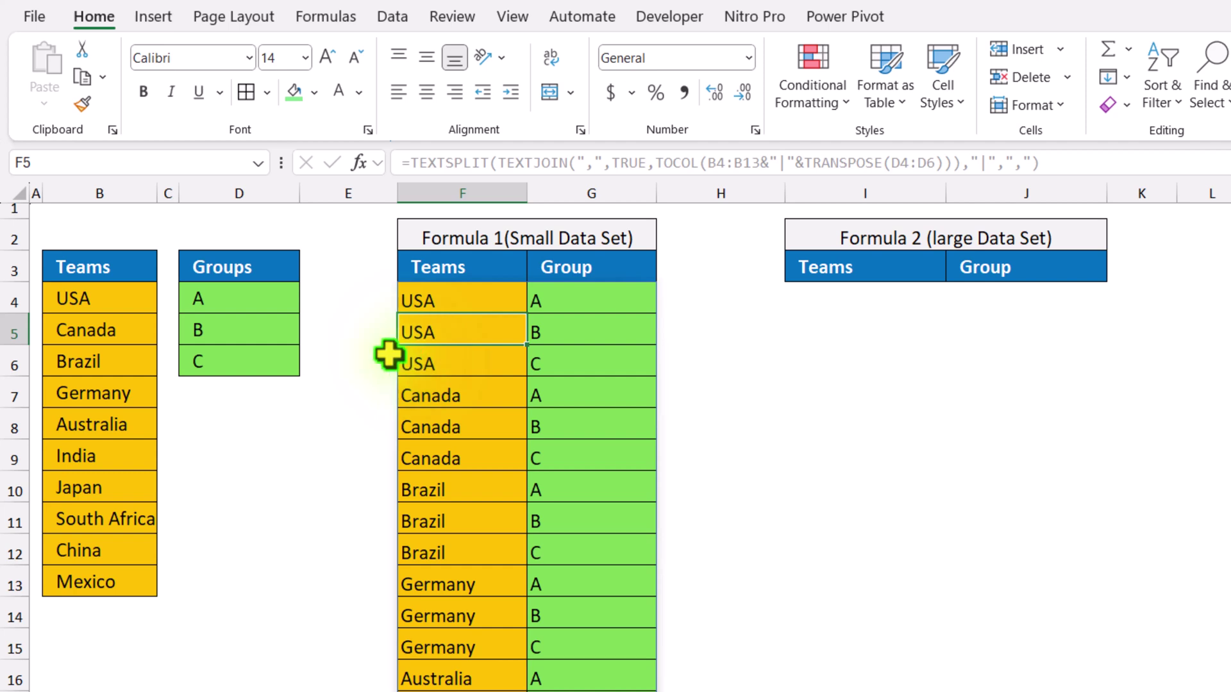
pyautogui.click(445, 303)
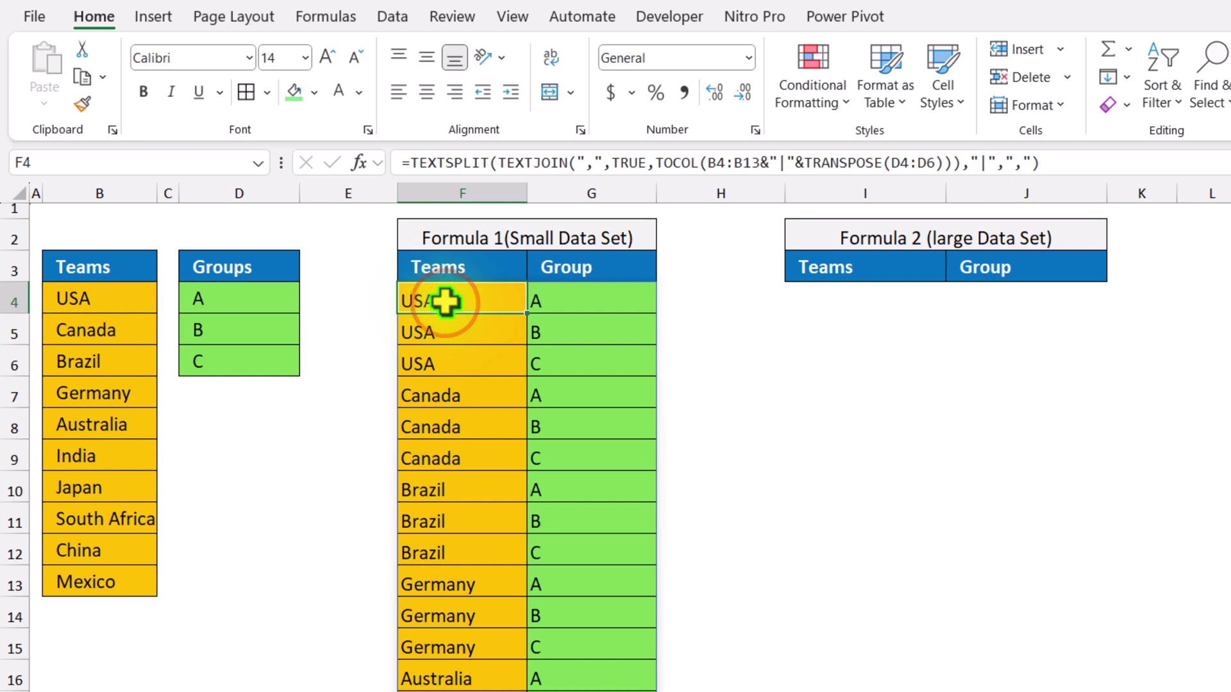
# In I4, enter a formula joining teams B4:B13 with the transposed groups D4:D6
pyautogui.click(832, 302)
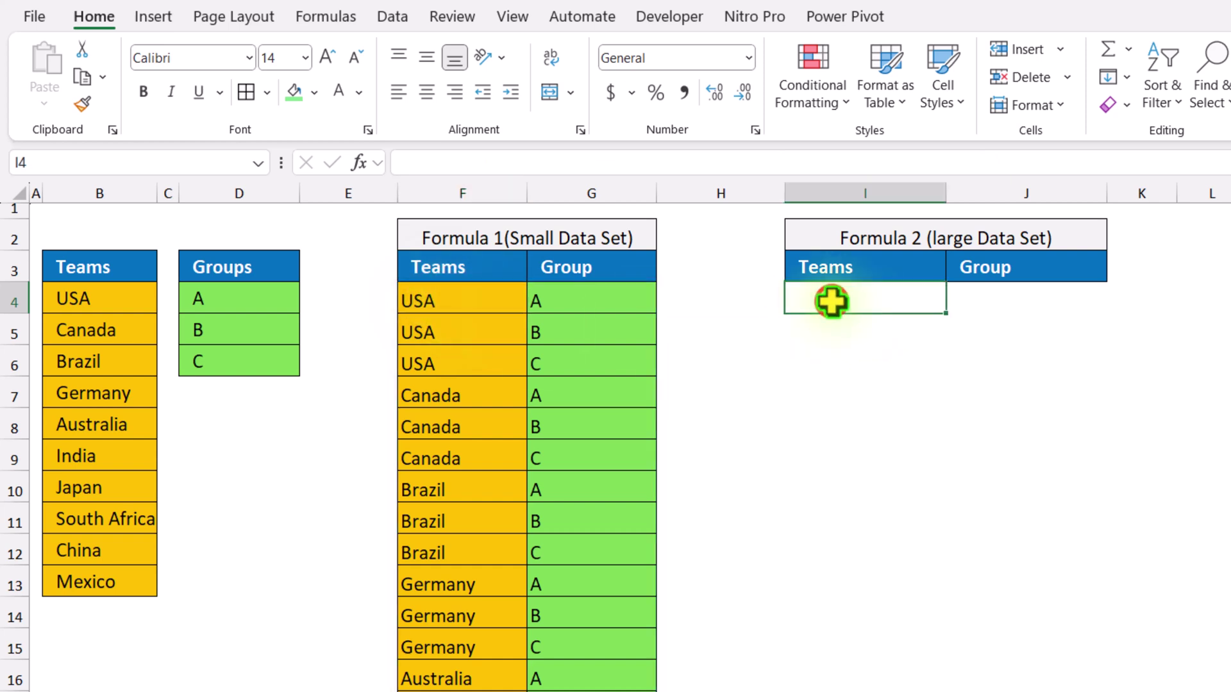
pyautogui.write('=')
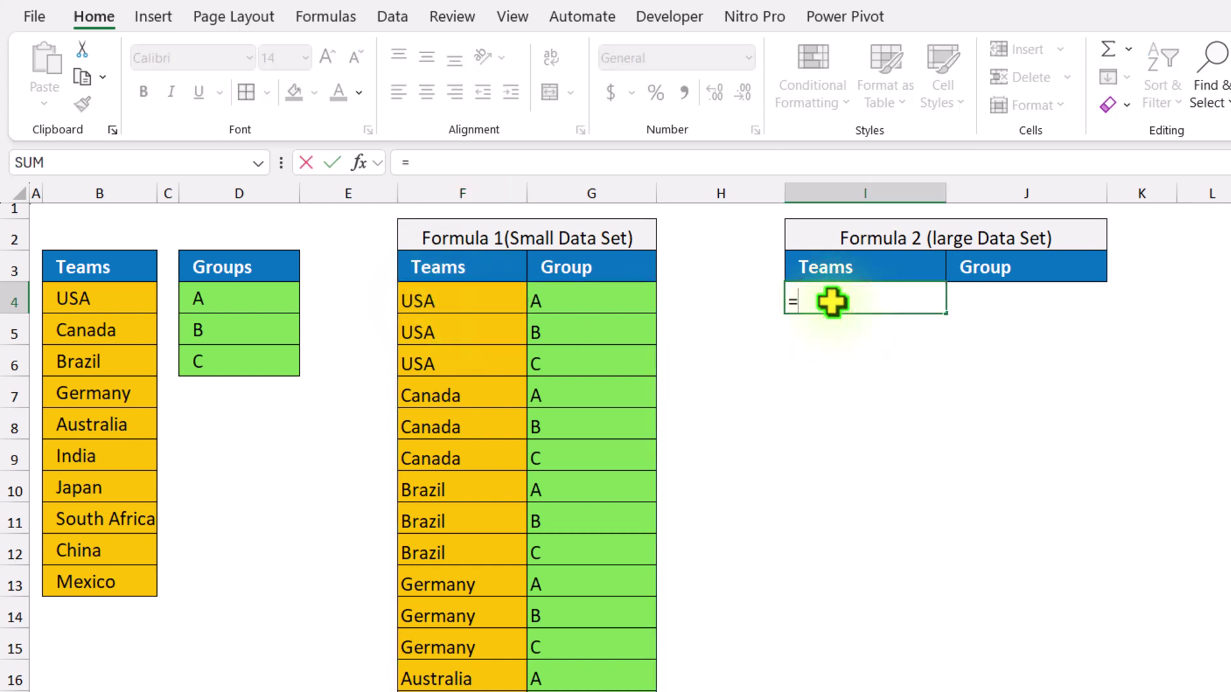
pyautogui.moveTo(127, 296); pyautogui.dragTo(83, 586)
pyautogui.write('&')
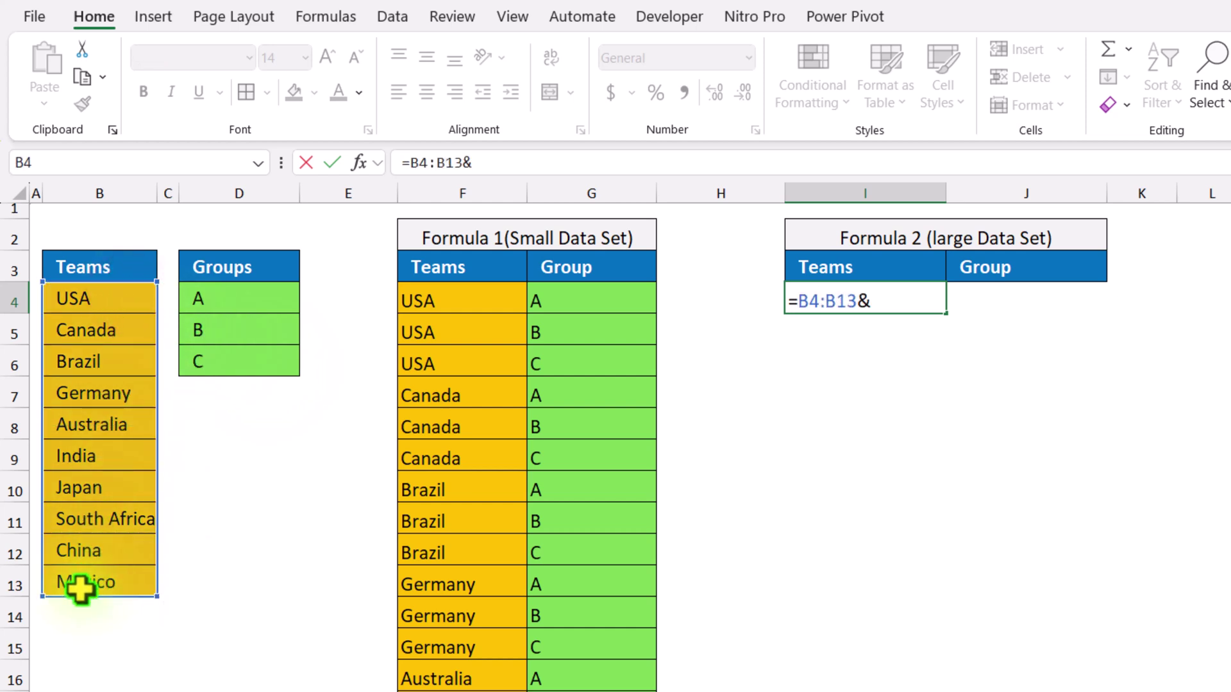
pyautogui.write('" ')
pyautogui.write('"|"&transp')
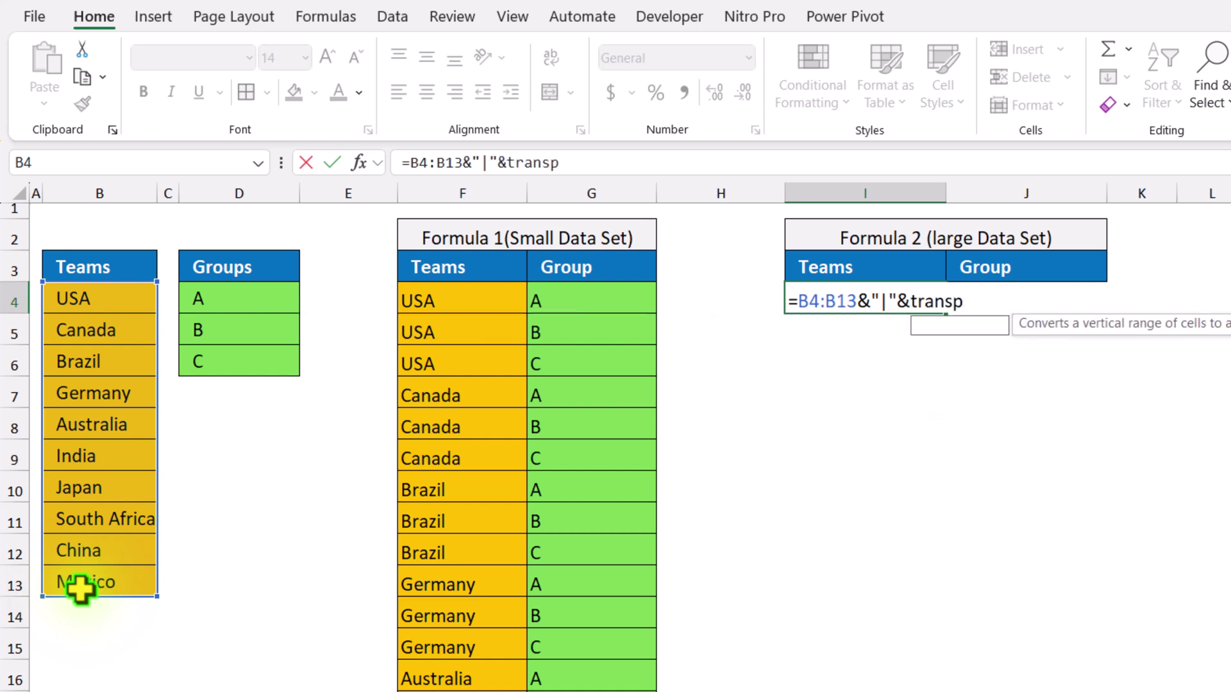
pyautogui.write('ose(')
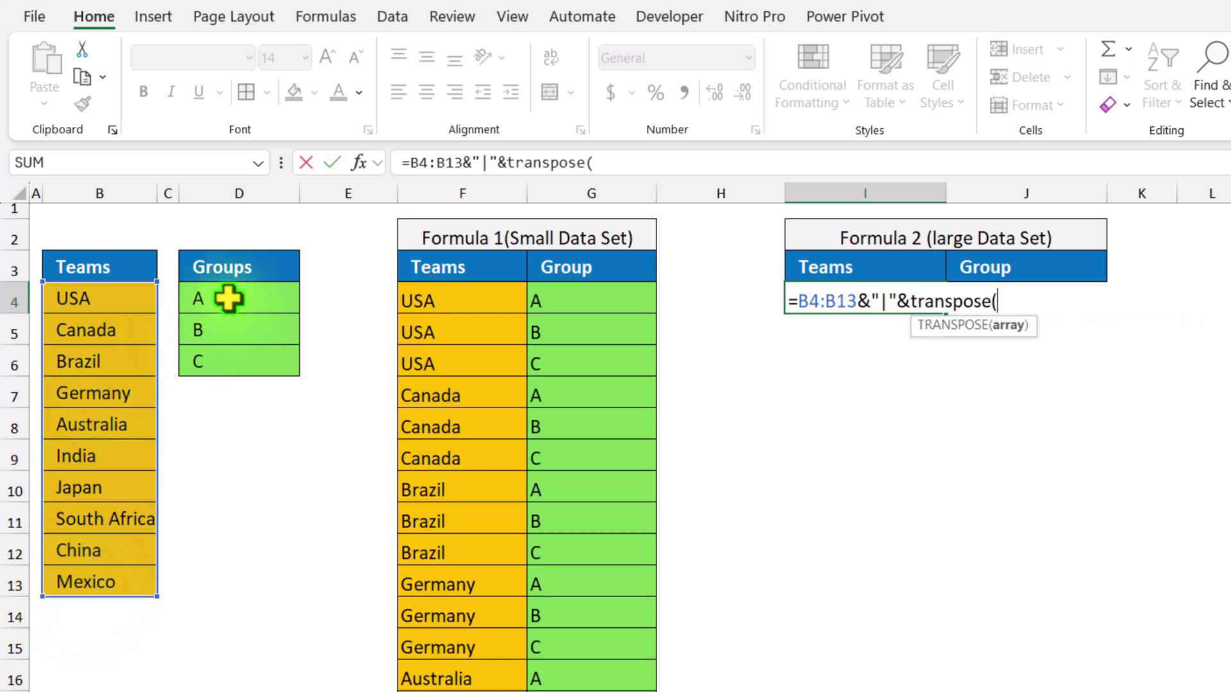
pyautogui.moveTo(228, 299); pyautogui.dragTo(228, 349)
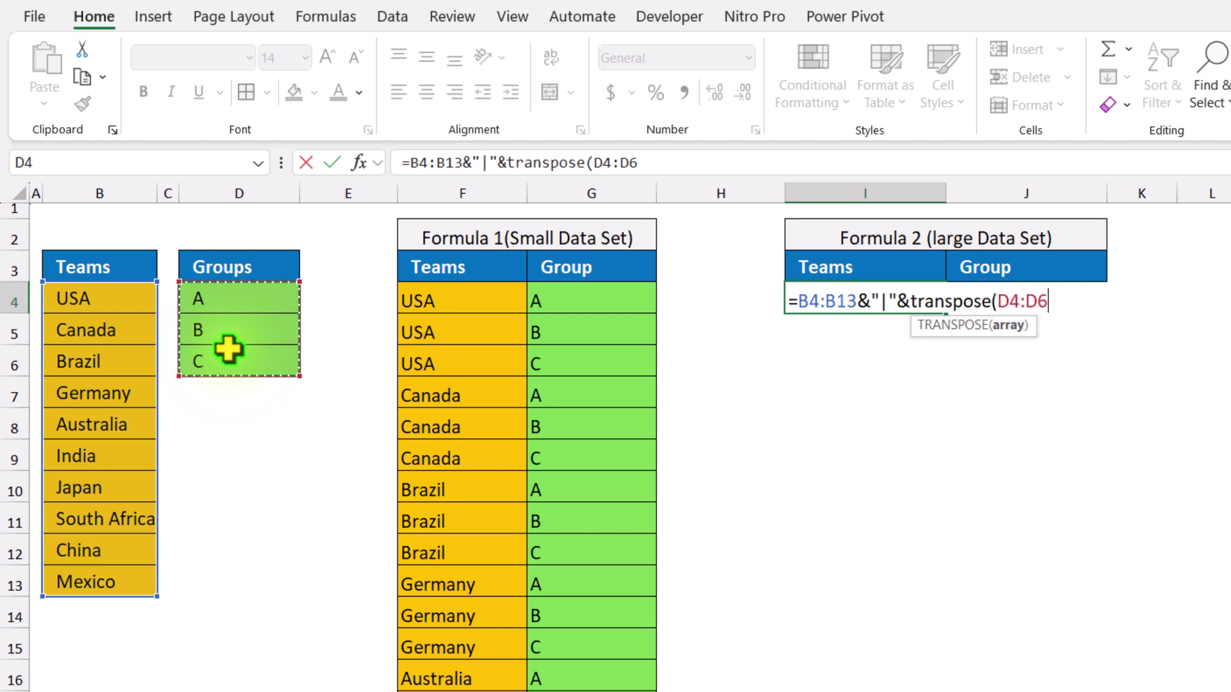
pyautogui.write(')')
pyautogui.press('Return')
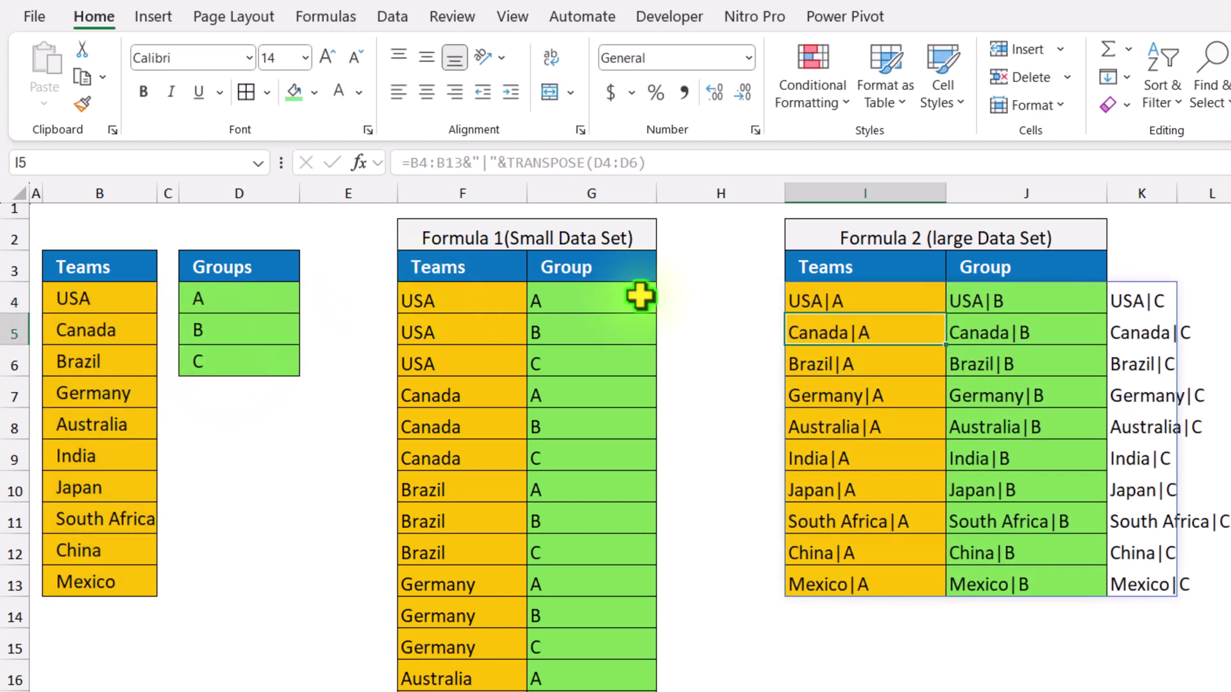
# Wrap the I4 formula in TOCOL to stack every Team|Group pair down column I
pyautogui.click(808, 306)
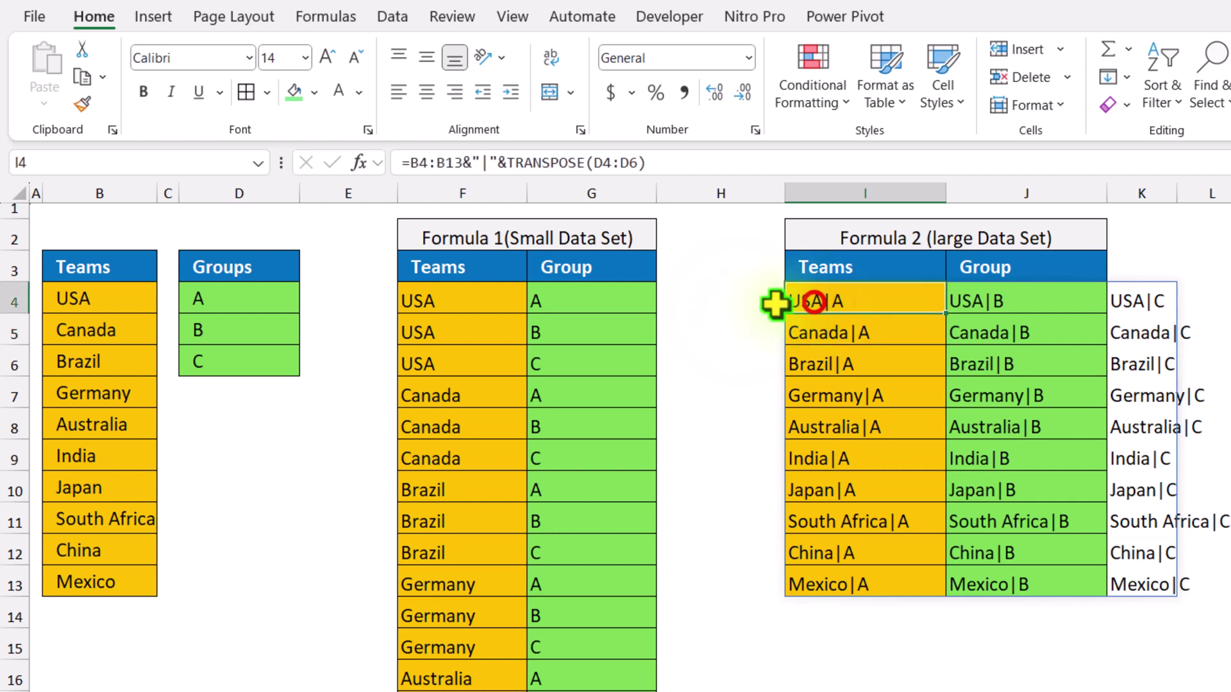
pyautogui.click(412, 163)
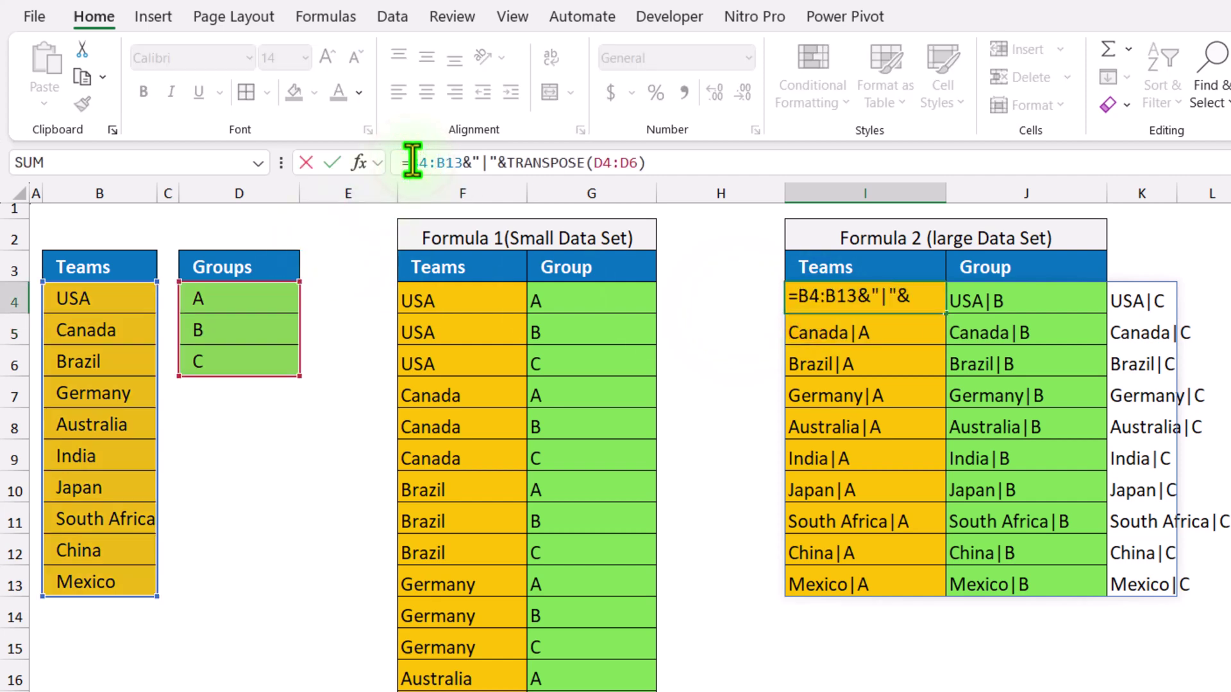
pyautogui.write('Tocol(')
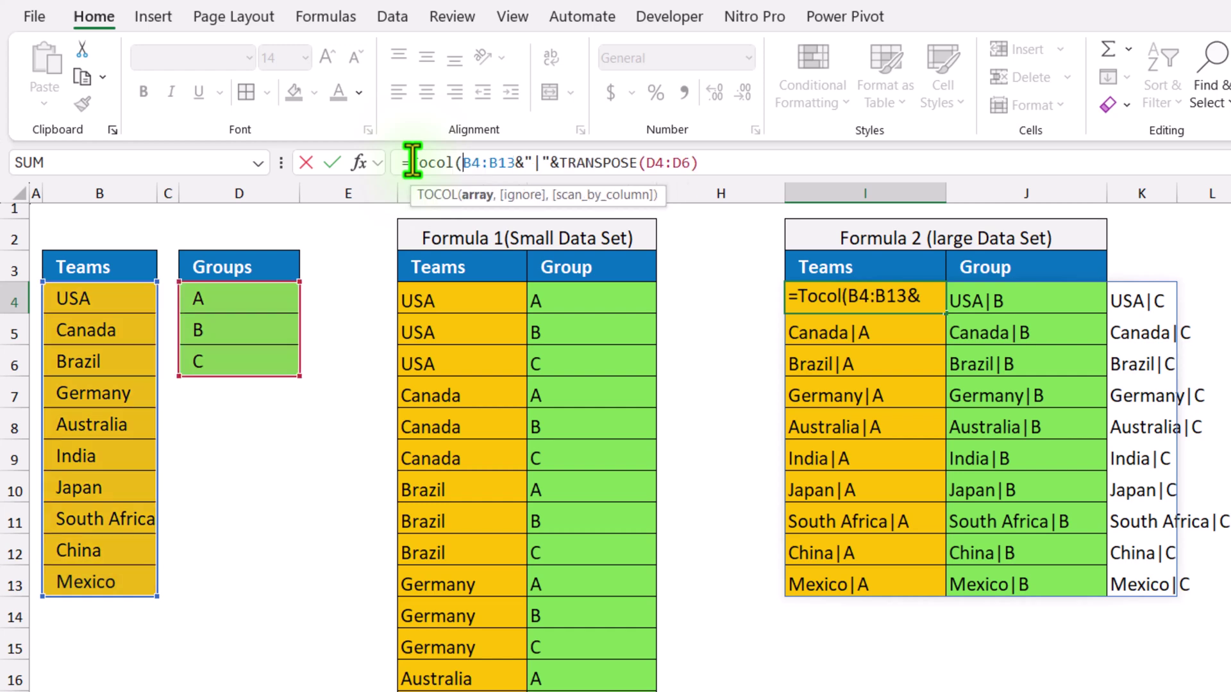
pyautogui.click(766, 162)
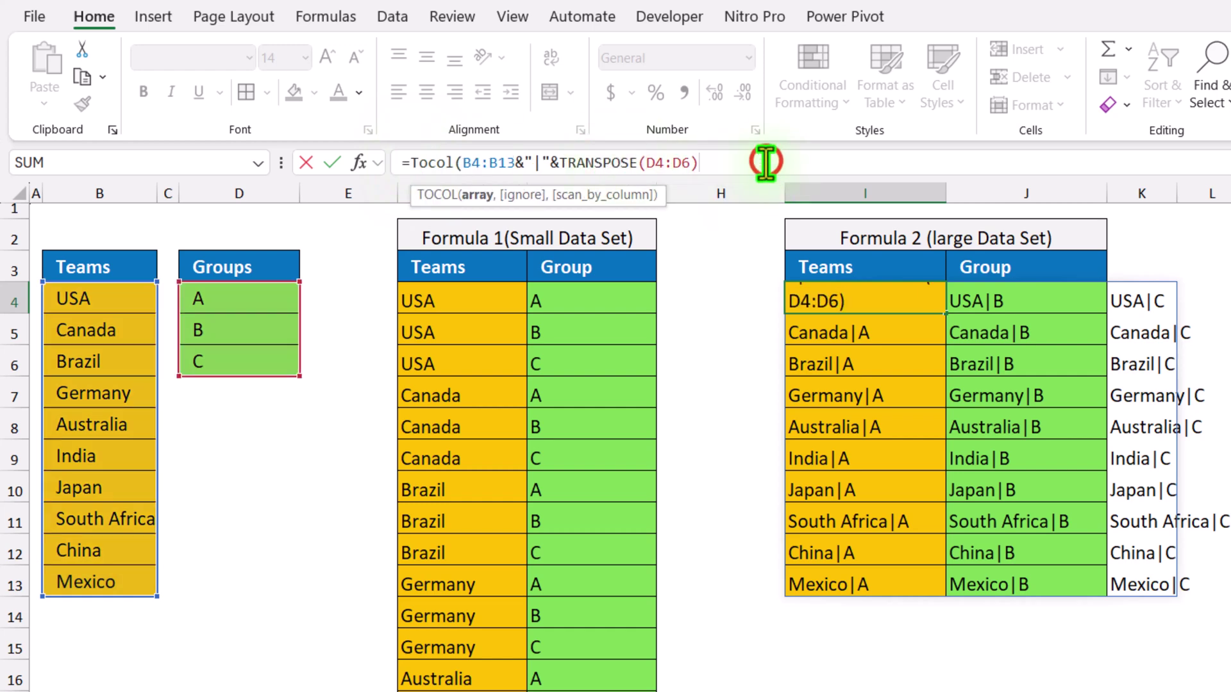
pyautogui.write(')')
pyautogui.press('Return')
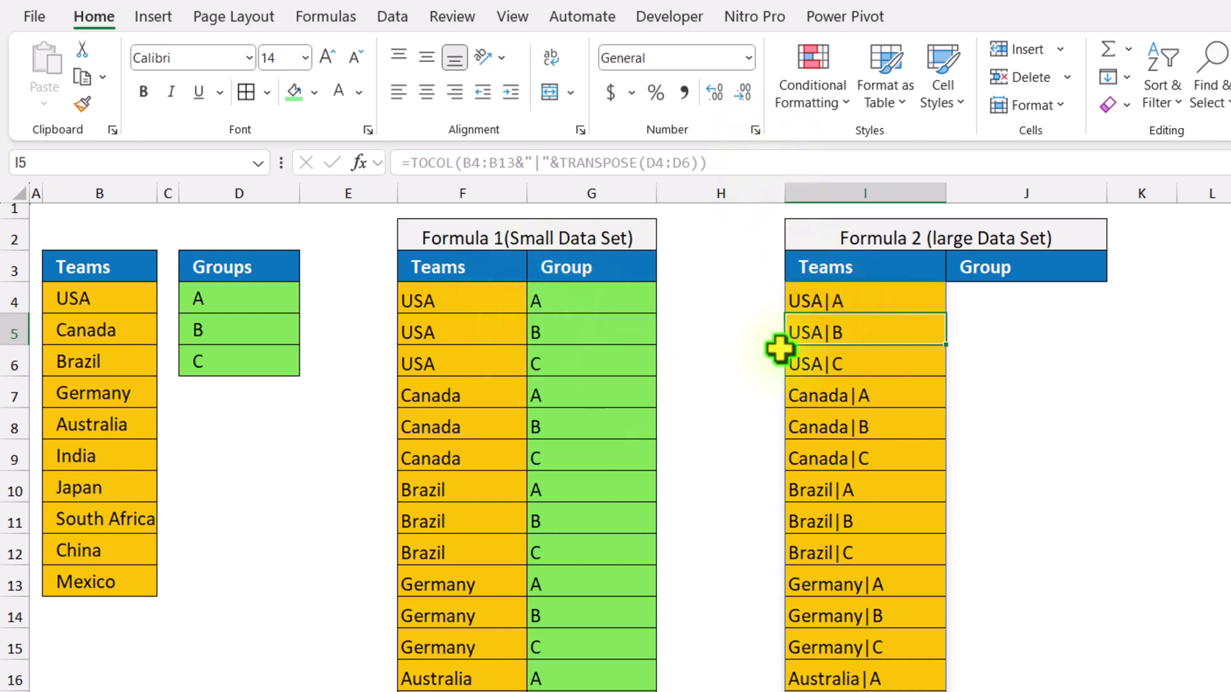
# Rewrap I4 as reduce("",TOCOL(B4:B13&"|"&TRANSPOSE(D4:D6)), with new lines for the function argument
pyautogui.click(813, 297)
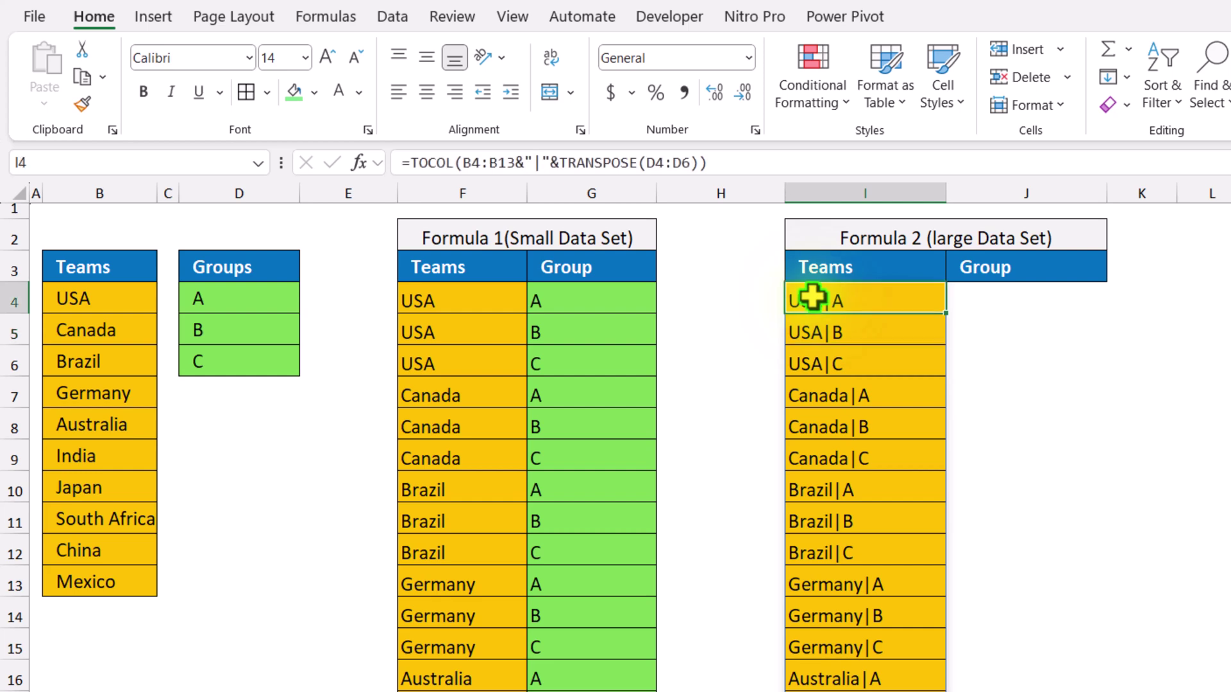
pyautogui.click(412, 163)
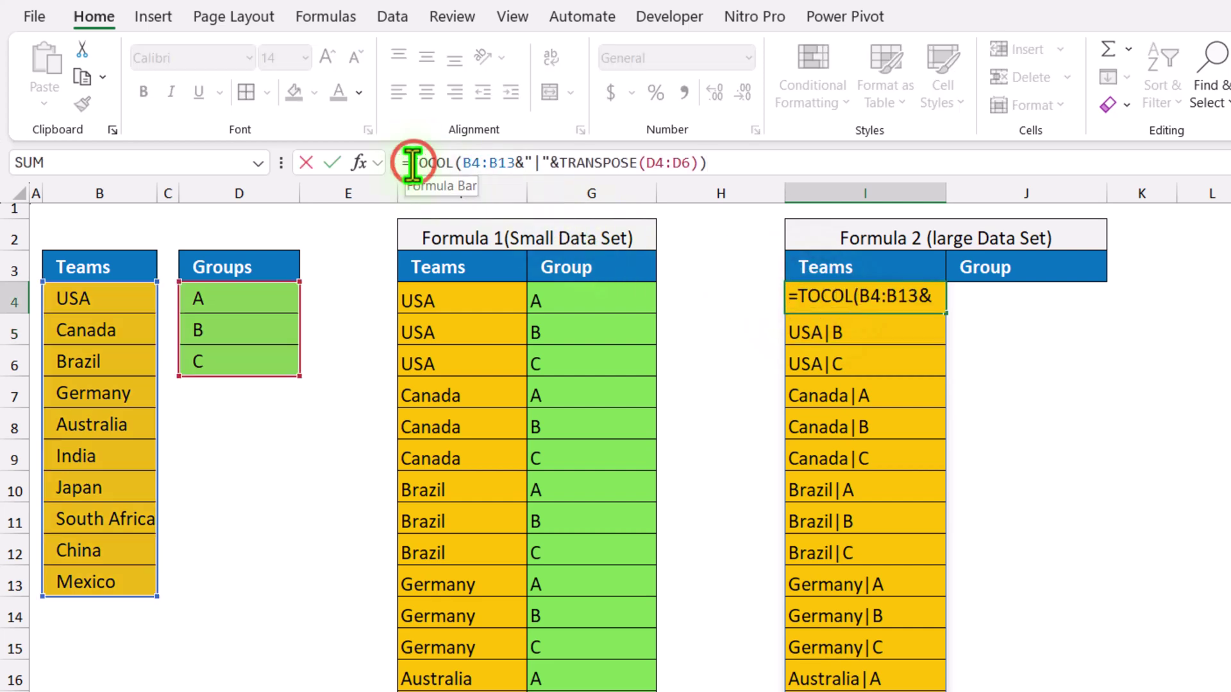
pyautogui.write('reduce')
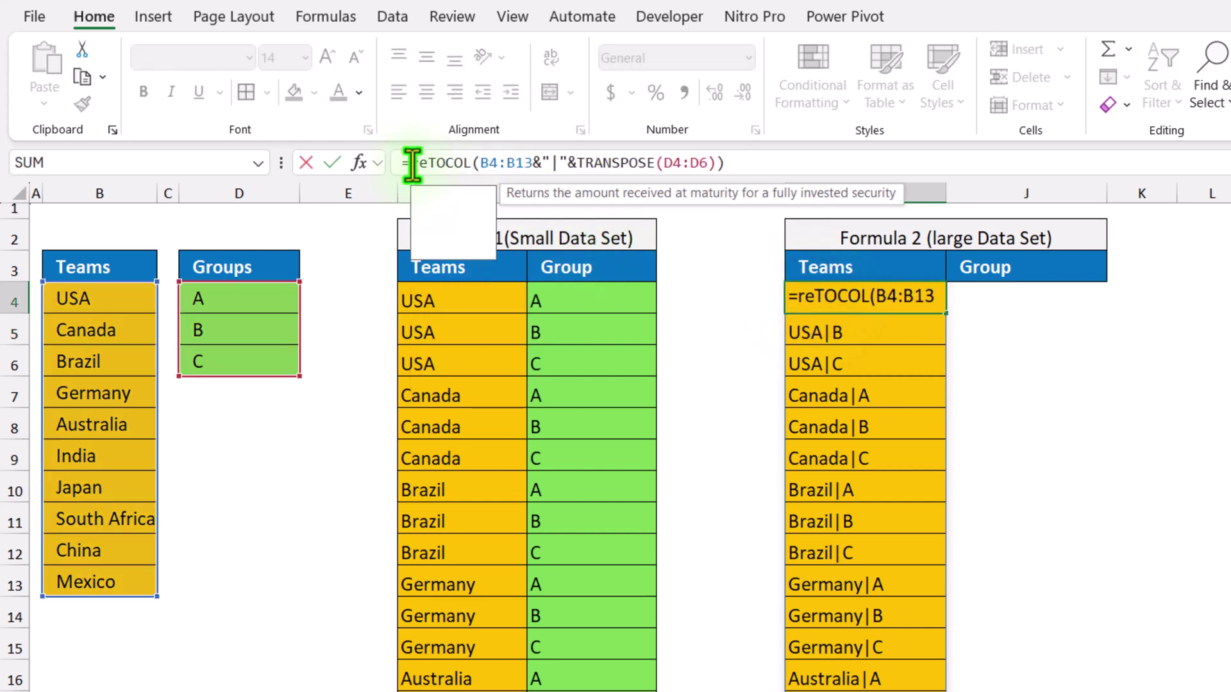
pyautogui.write('(')
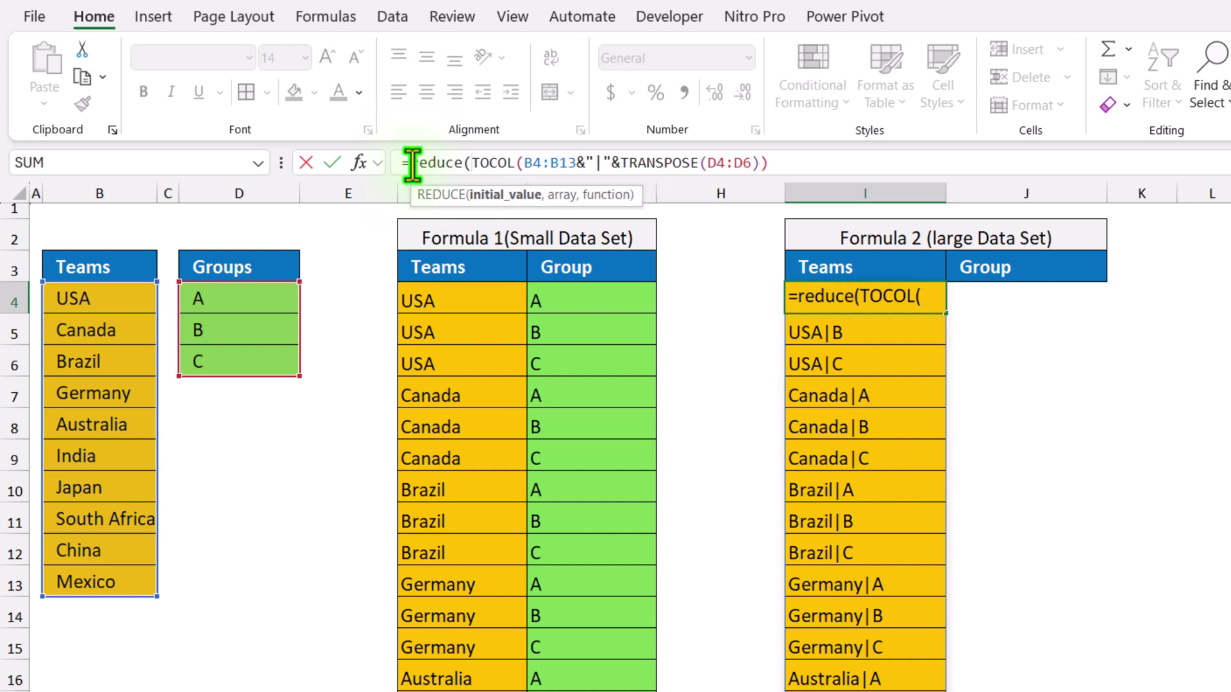
pyautogui.write('""')
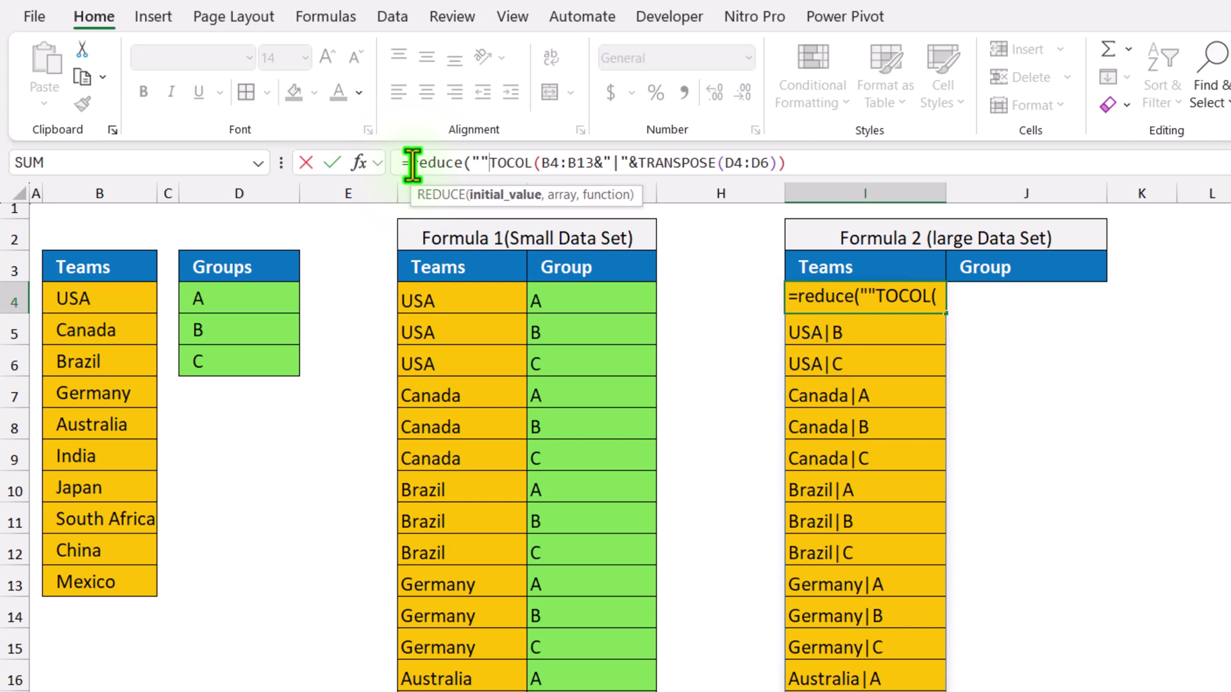
pyautogui.write(',')
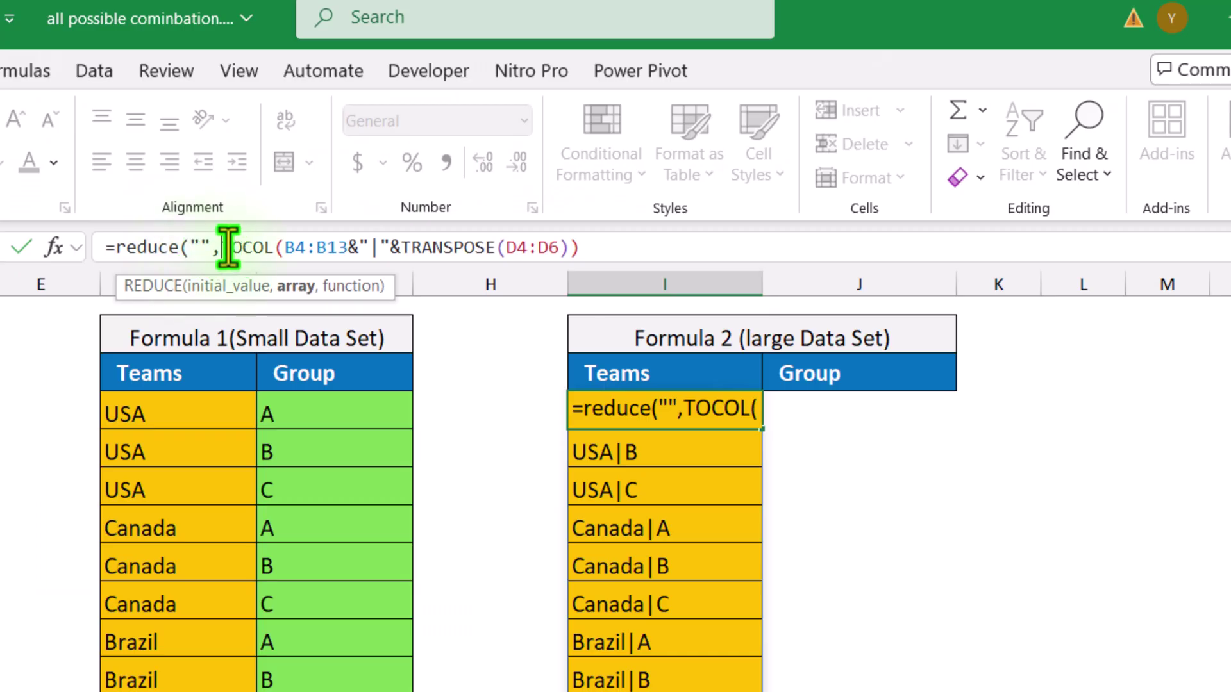
pyautogui.moveTo(499, 163); pyautogui.dragTo(747, 164)
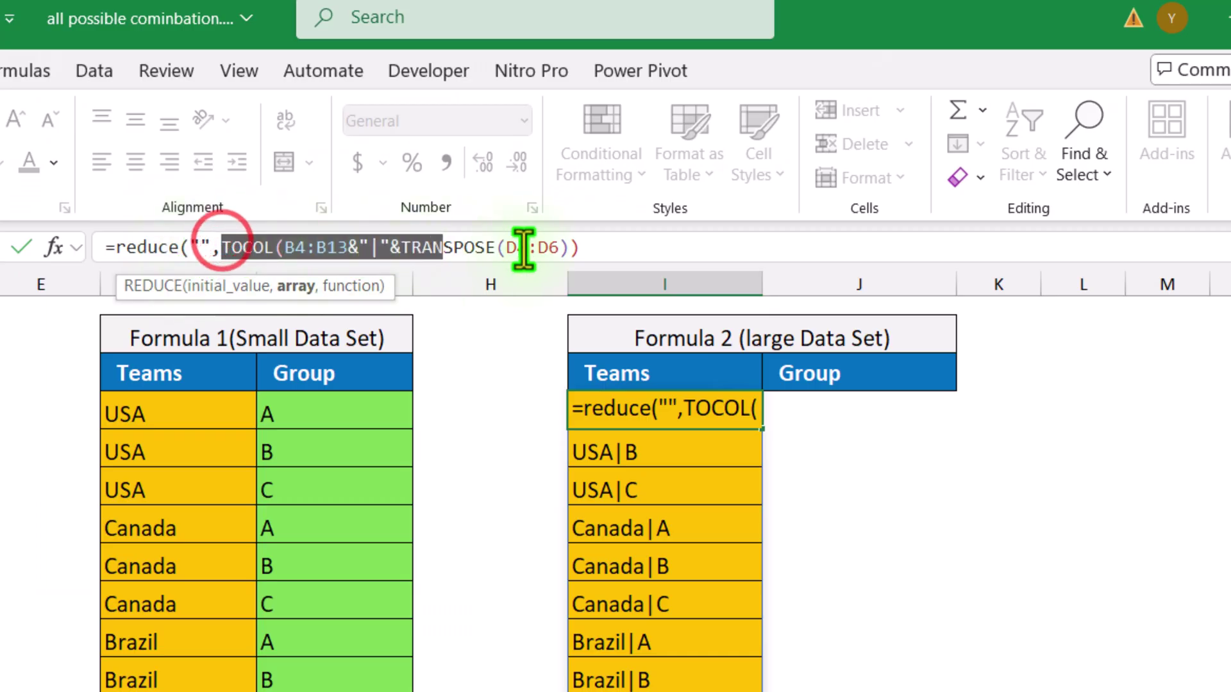
pyautogui.moveTo(523, 249); pyautogui.dragTo(585, 242)
pyautogui.click(590, 244)
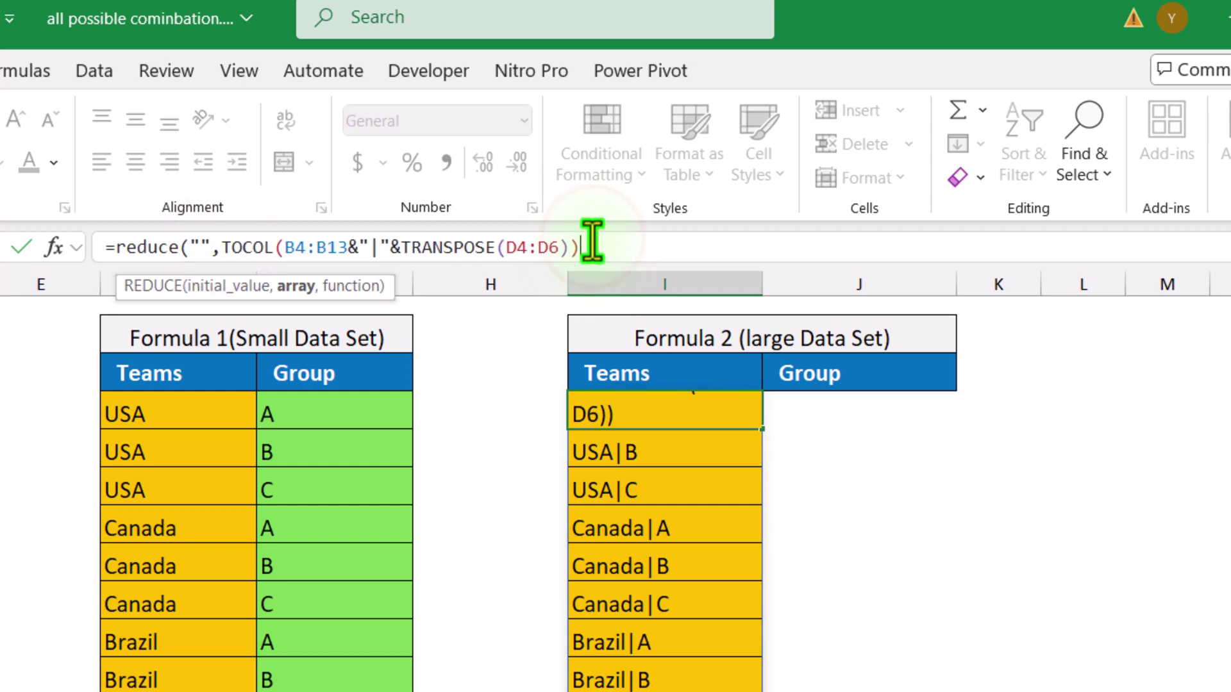
pyautogui.write(',')
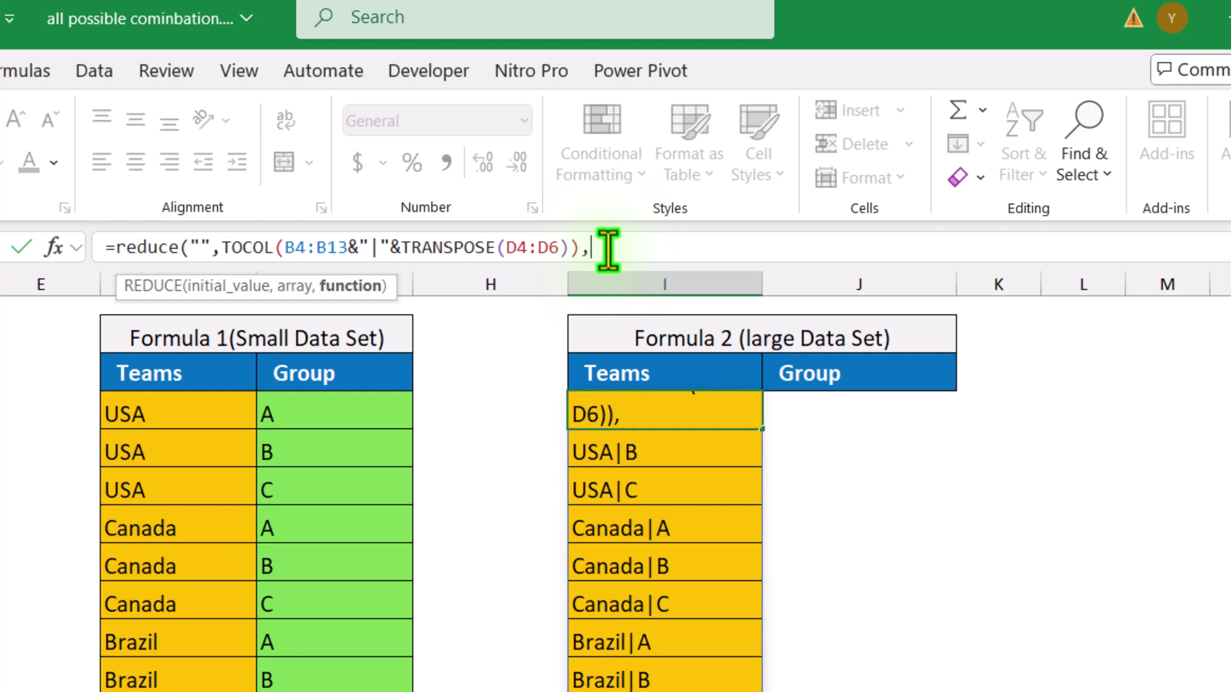
pyautogui.moveTo(613, 263); pyautogui.dragTo(610, 365)
pyautogui.hotkey('alt', 'Return')
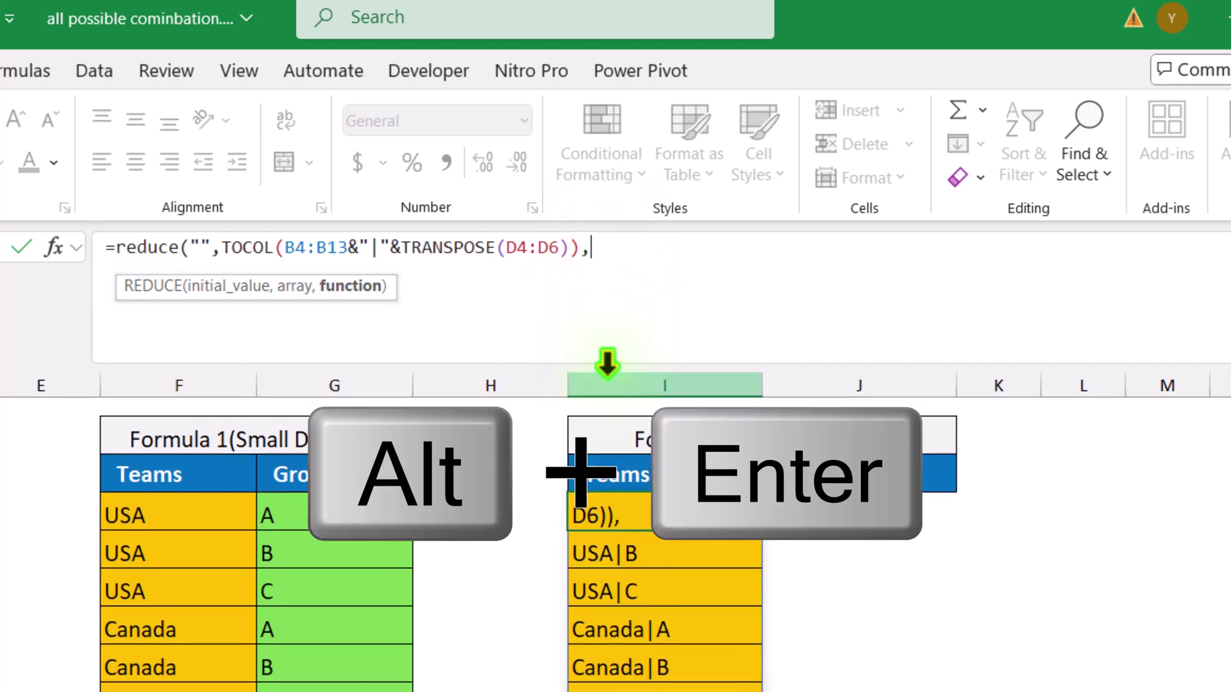
pyautogui.hotkey('alt', 'Return')
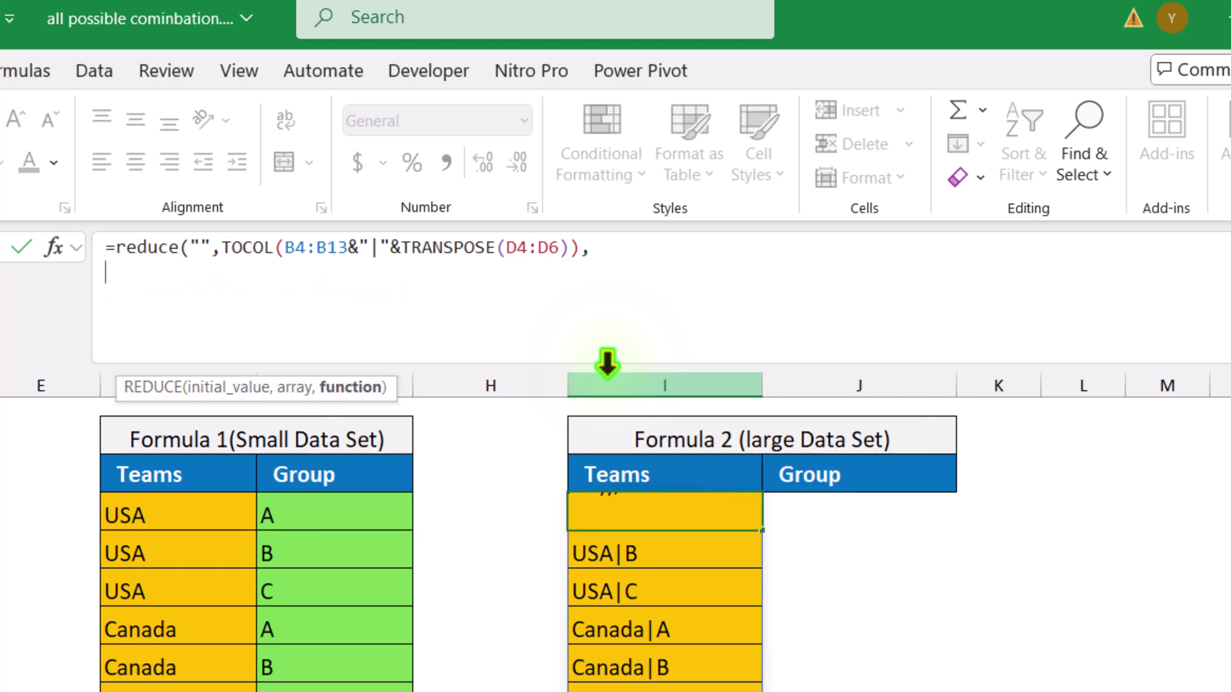
# Write REDUCE's function argument as lambda(a,b,vstack(a,textsplit(b,"|")))
pyautogui.write('lambda')
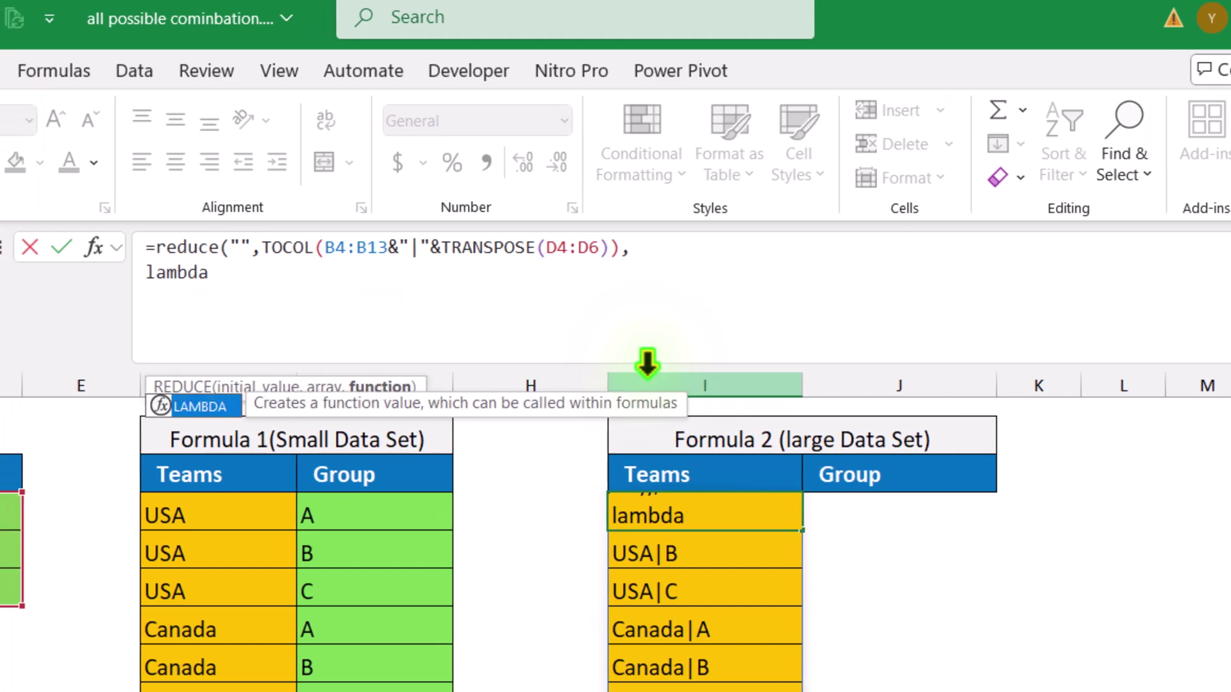
pyautogui.write('(')
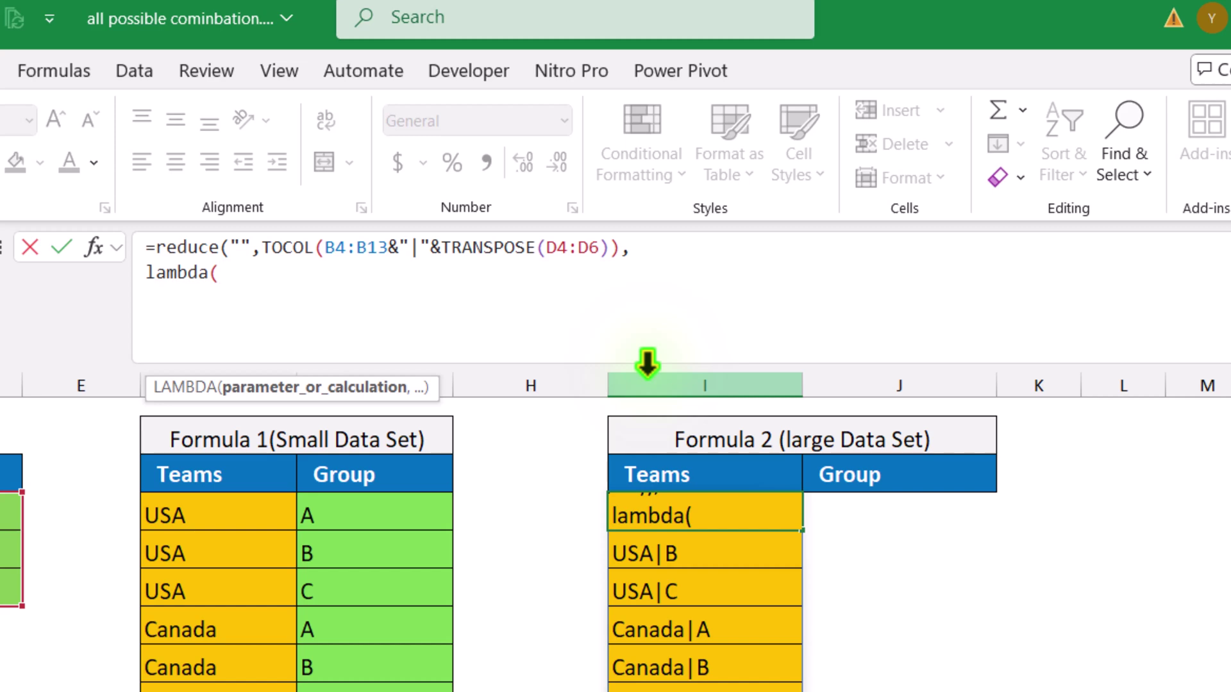
pyautogui.write('a,')
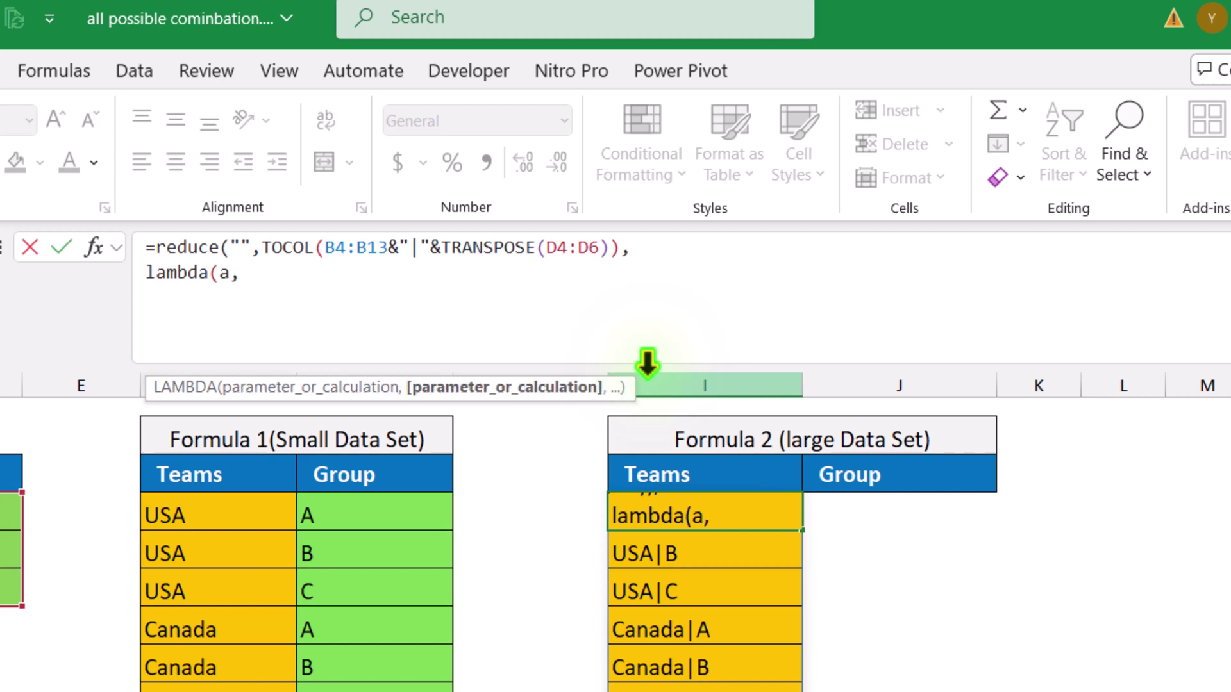
pyautogui.write('b')
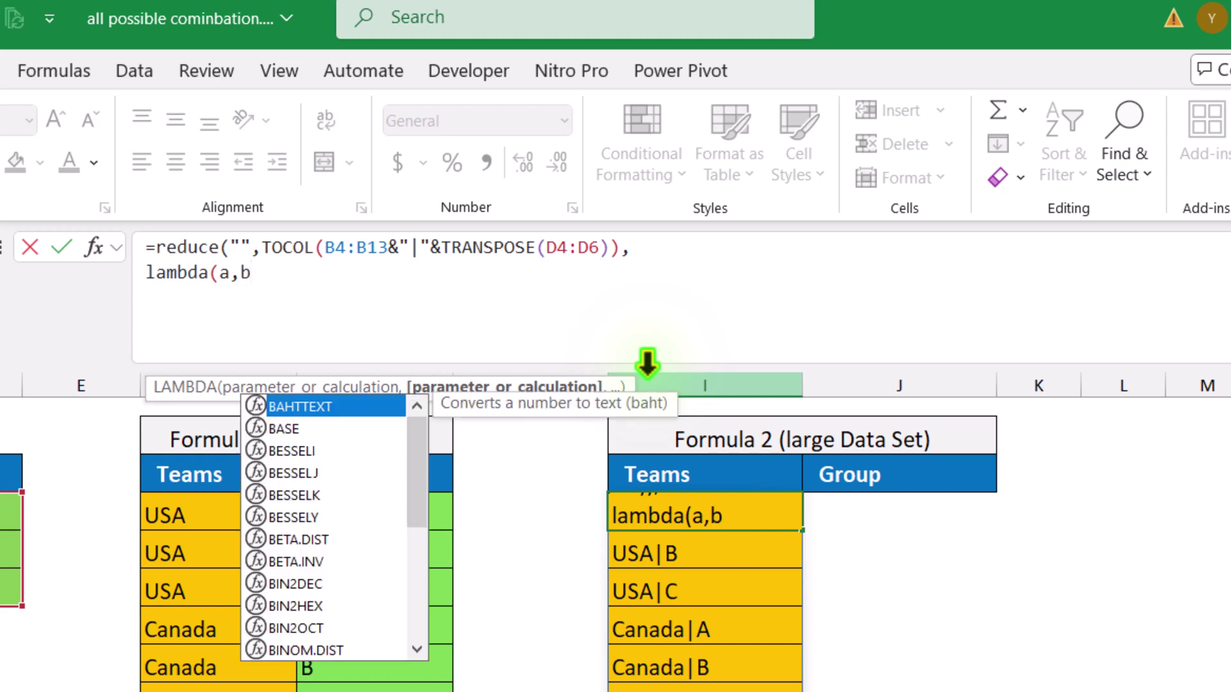
pyautogui.write(',')
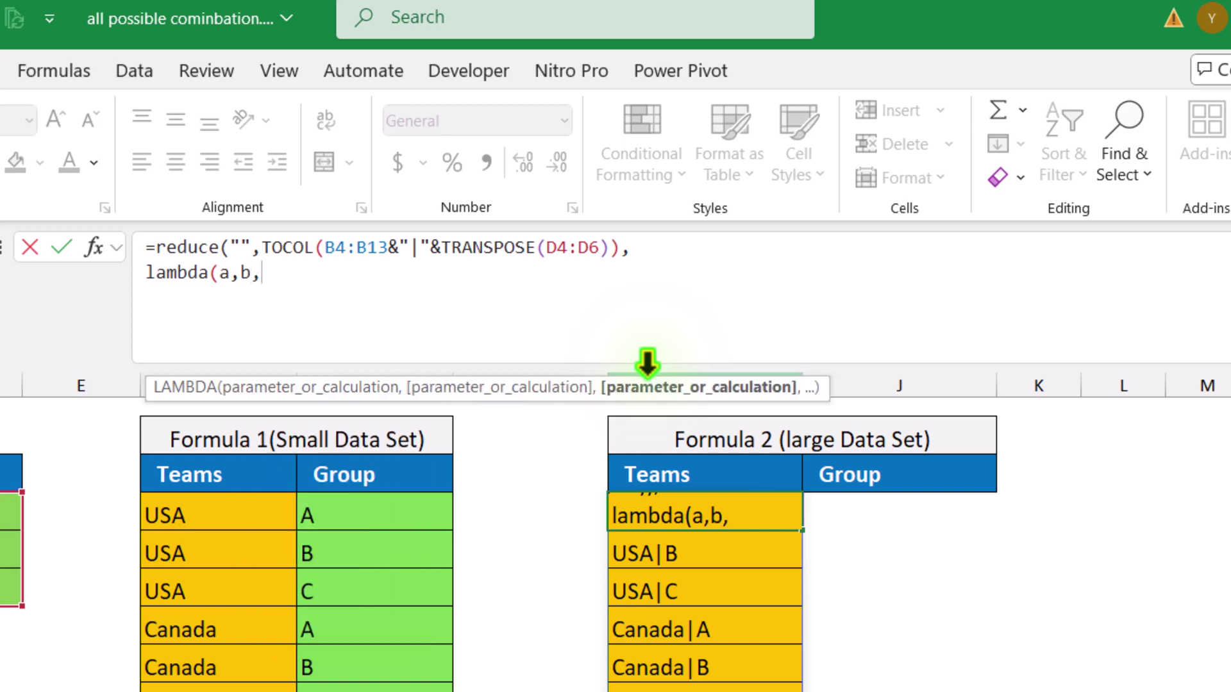
pyautogui.write('vsta')
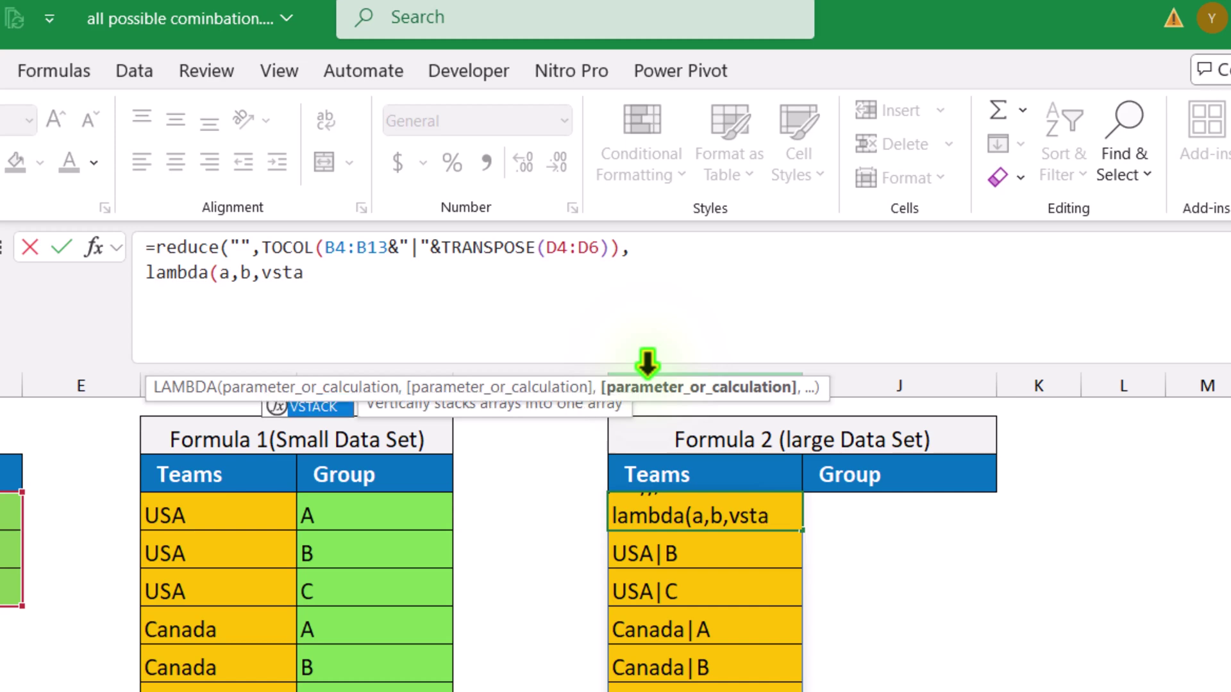
pyautogui.write('ck(')
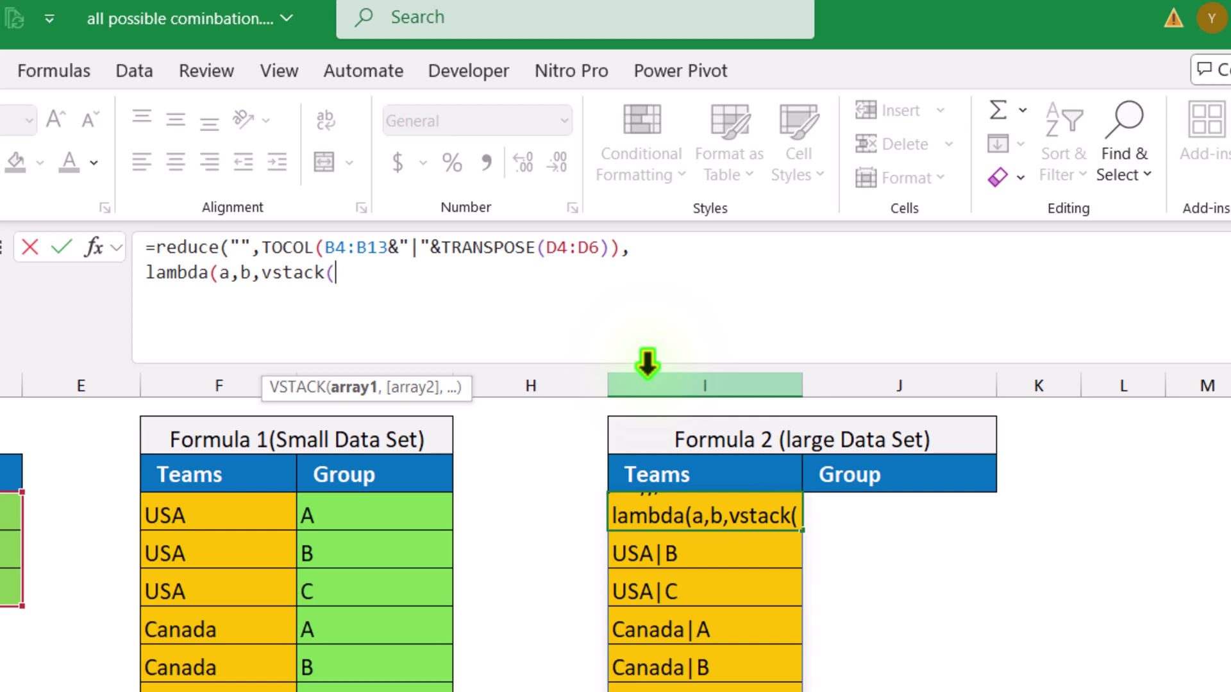
pyautogui.write('a,')
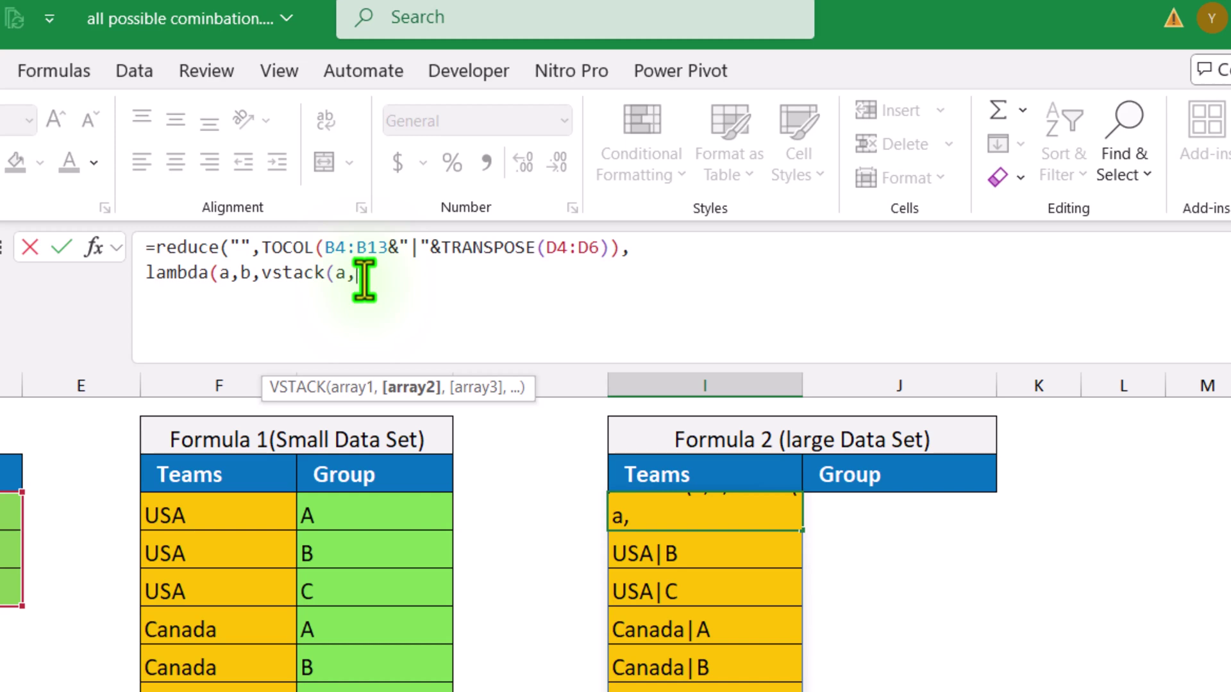
pyautogui.write('textsp')
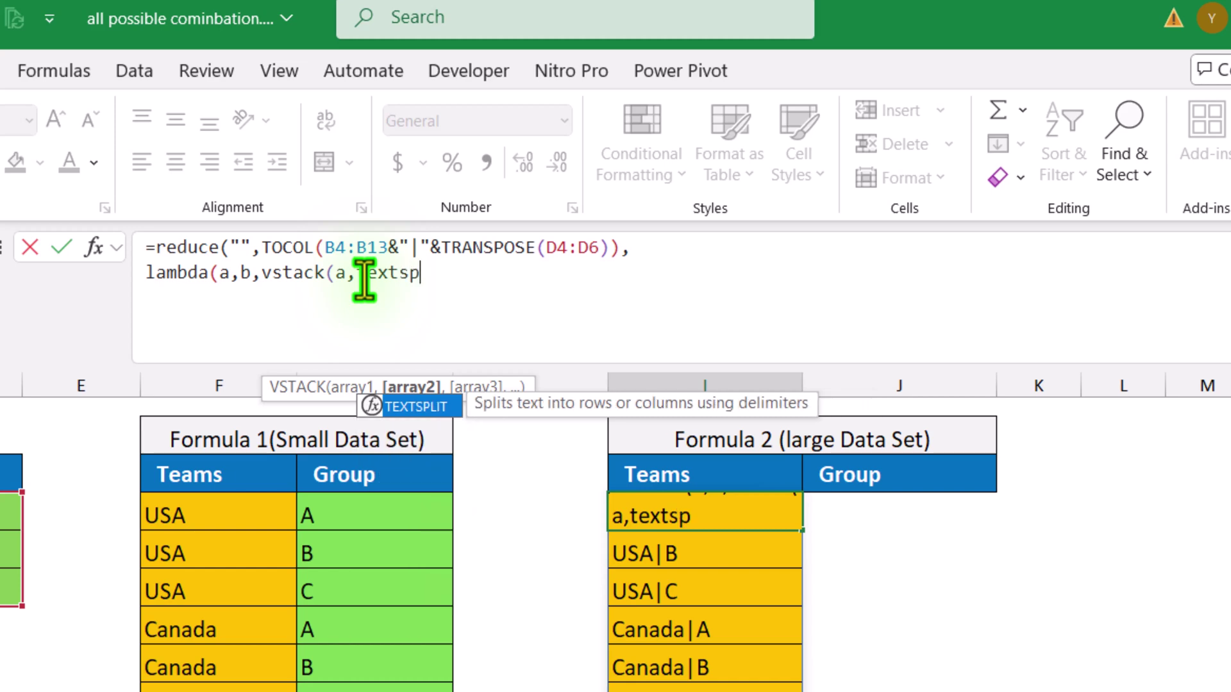
pyautogui.write('lit(')
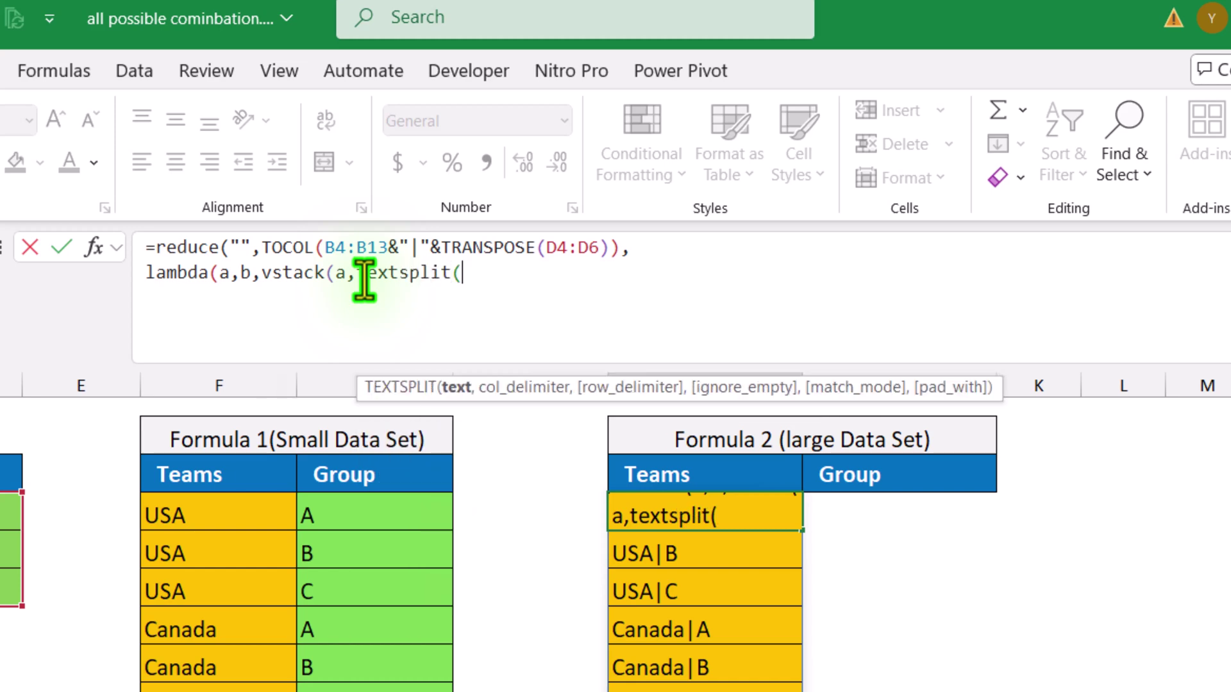
pyautogui.write('b')
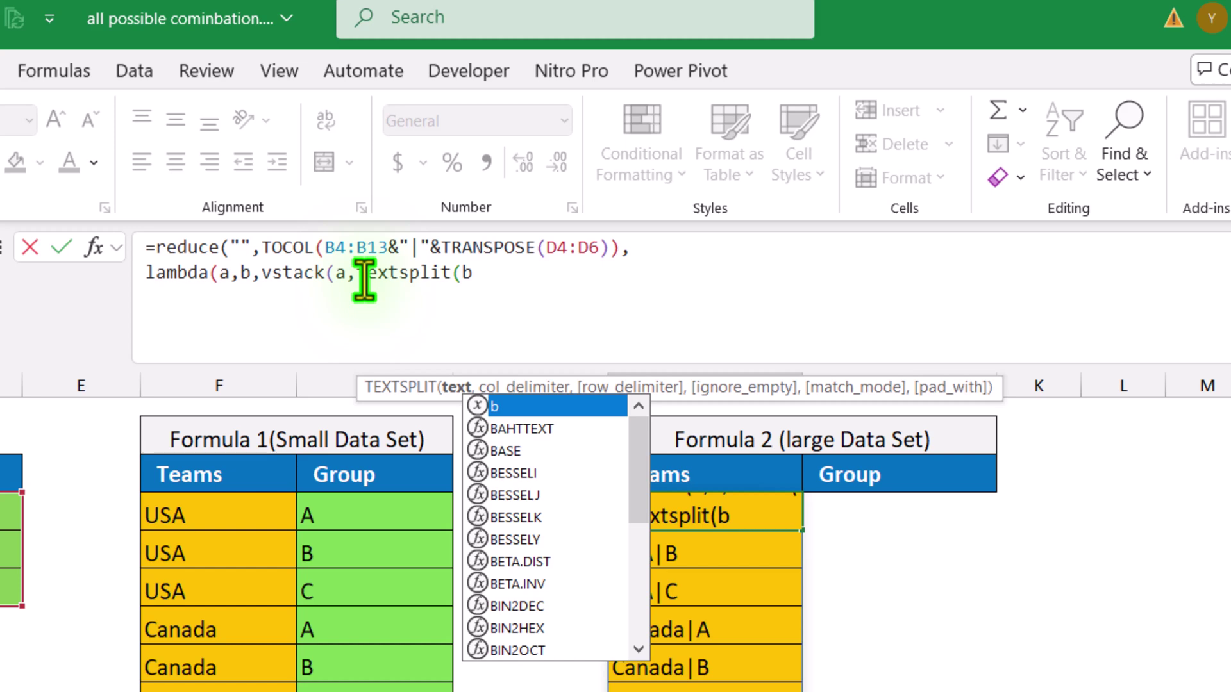
pyautogui.write(',')
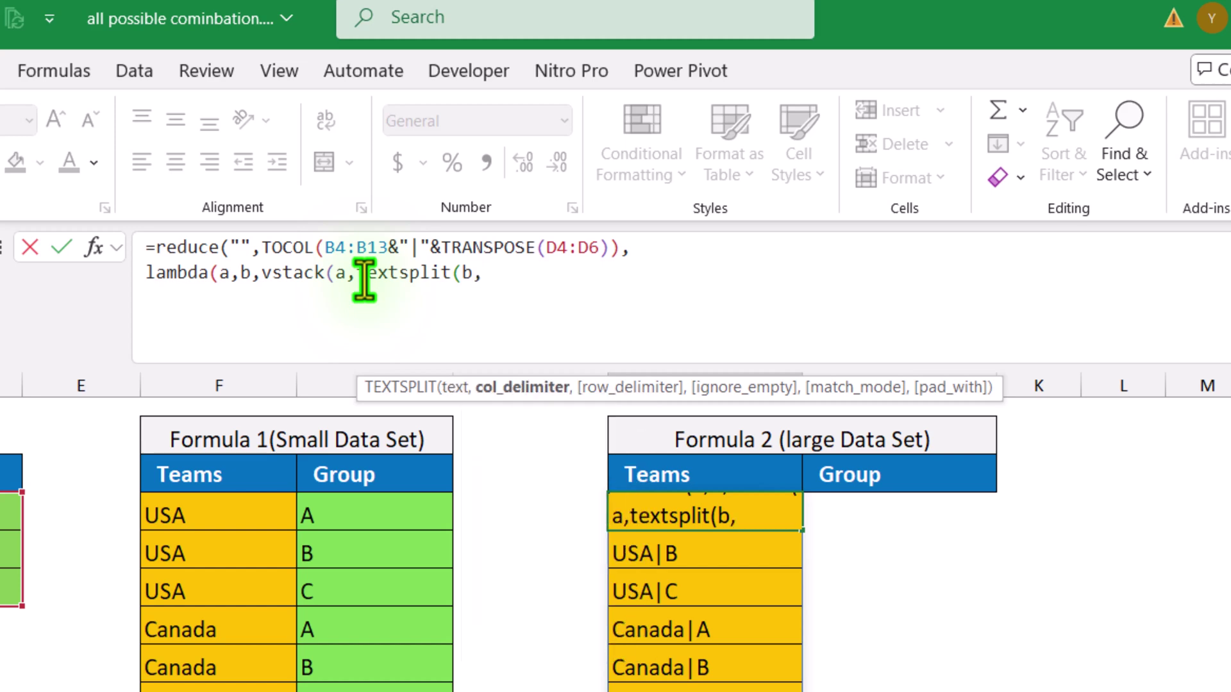
pyautogui.write('"|")')
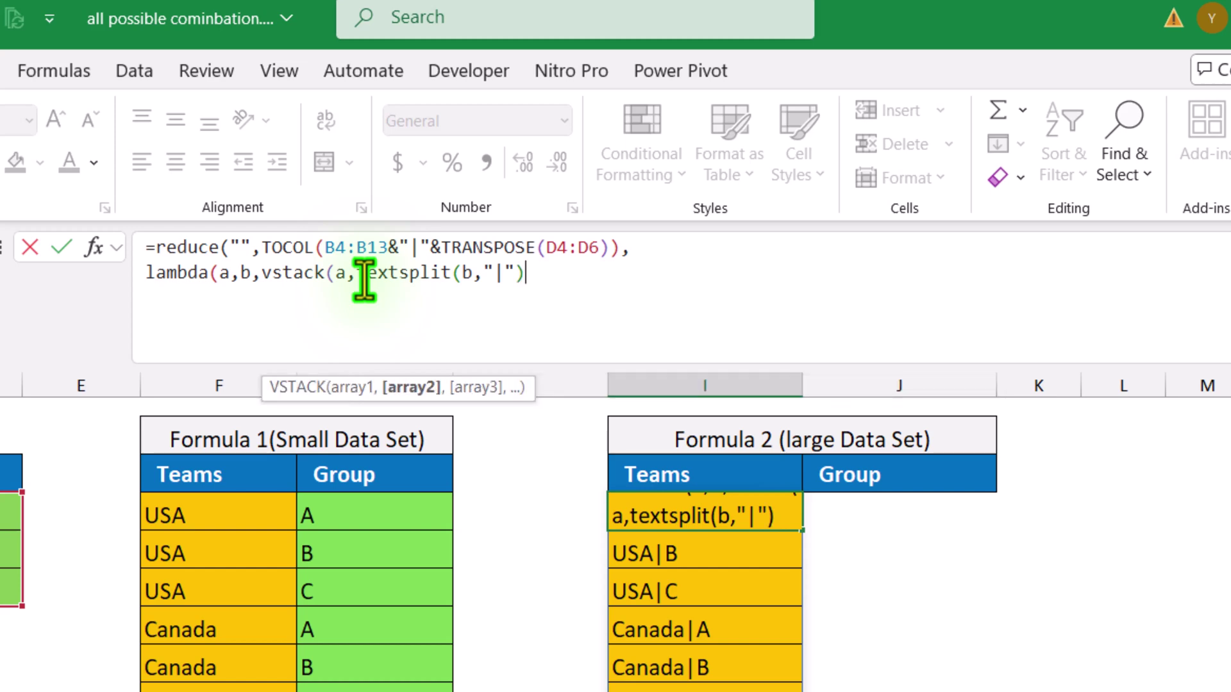
pyautogui.write('))')
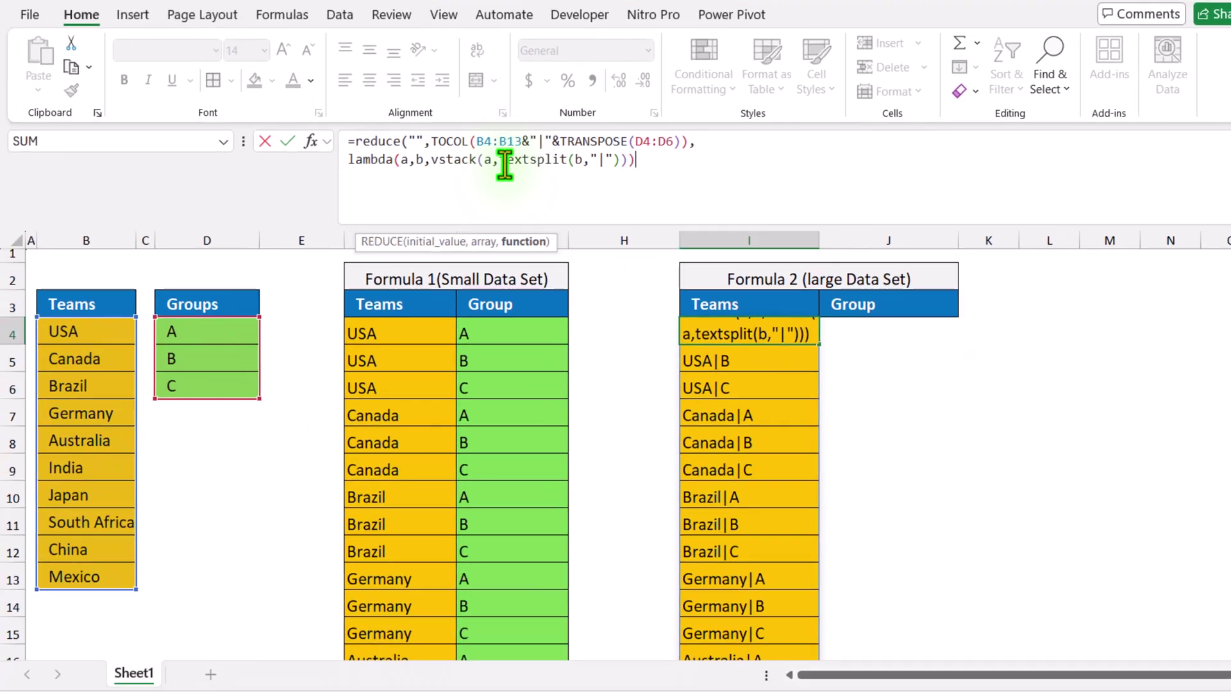
pyautogui.write(')')
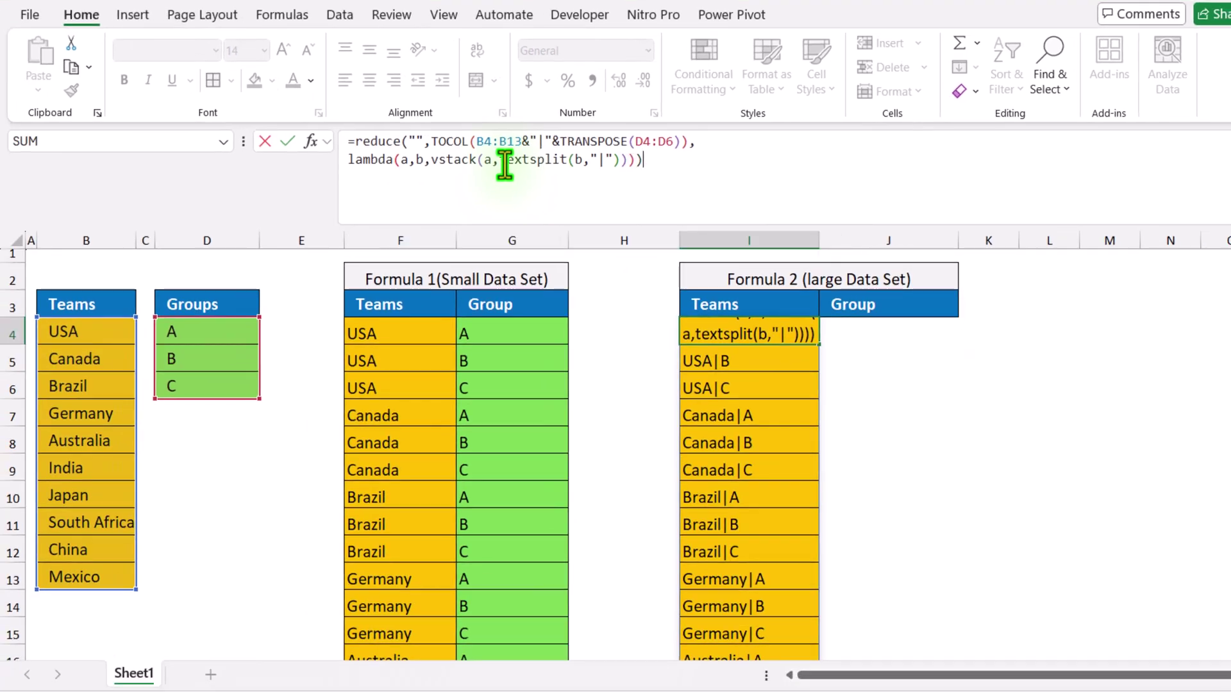
# Commit the REDUCE formula and check the spilled Teams and Group columns, with #N/A in J4
pyautogui.press('Return')
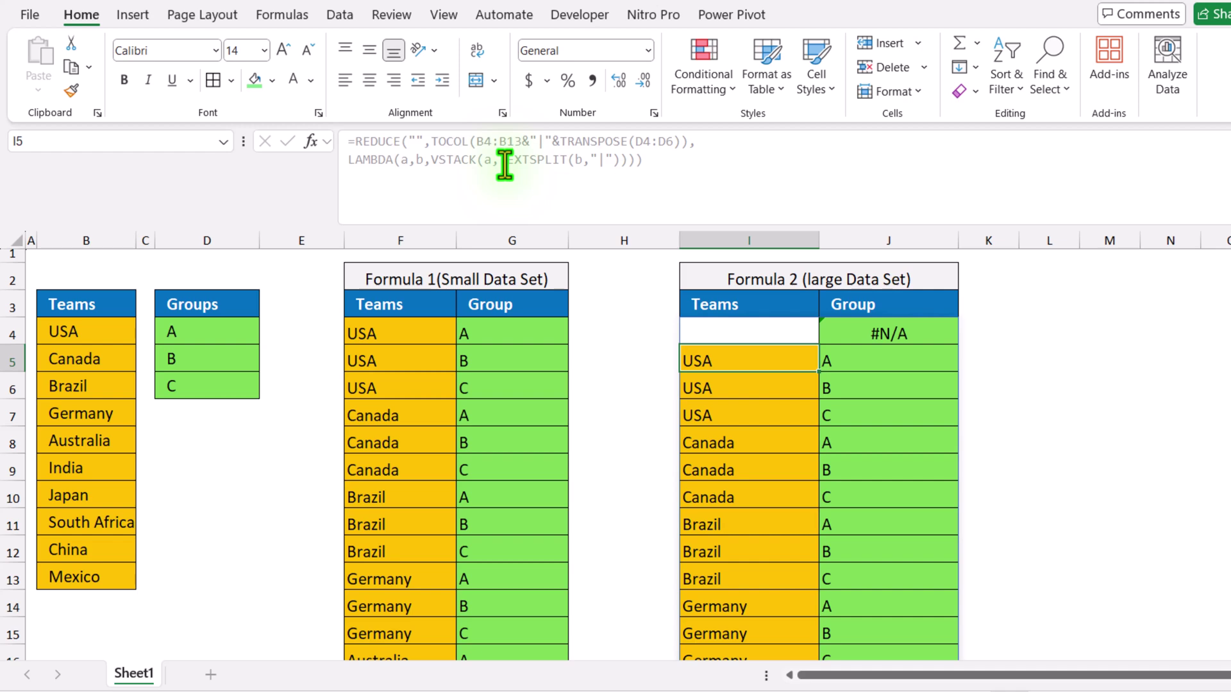
pyautogui.scroll(-4, 705, 391)
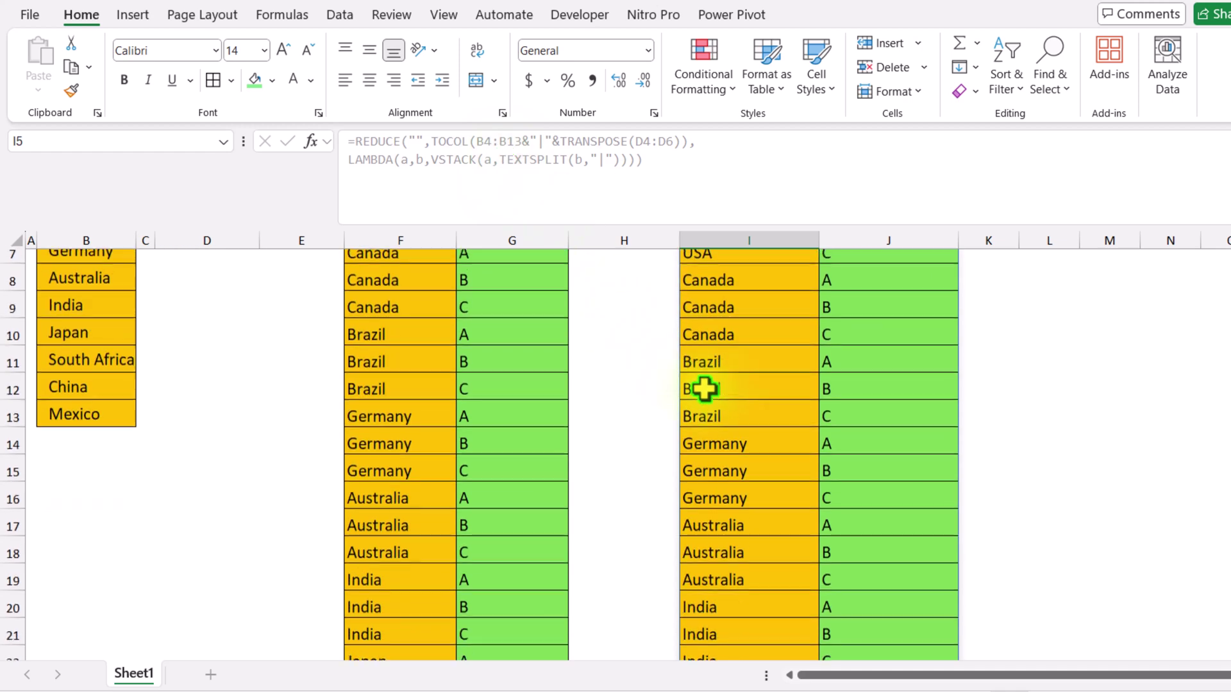
pyautogui.scroll(4, 704, 389)
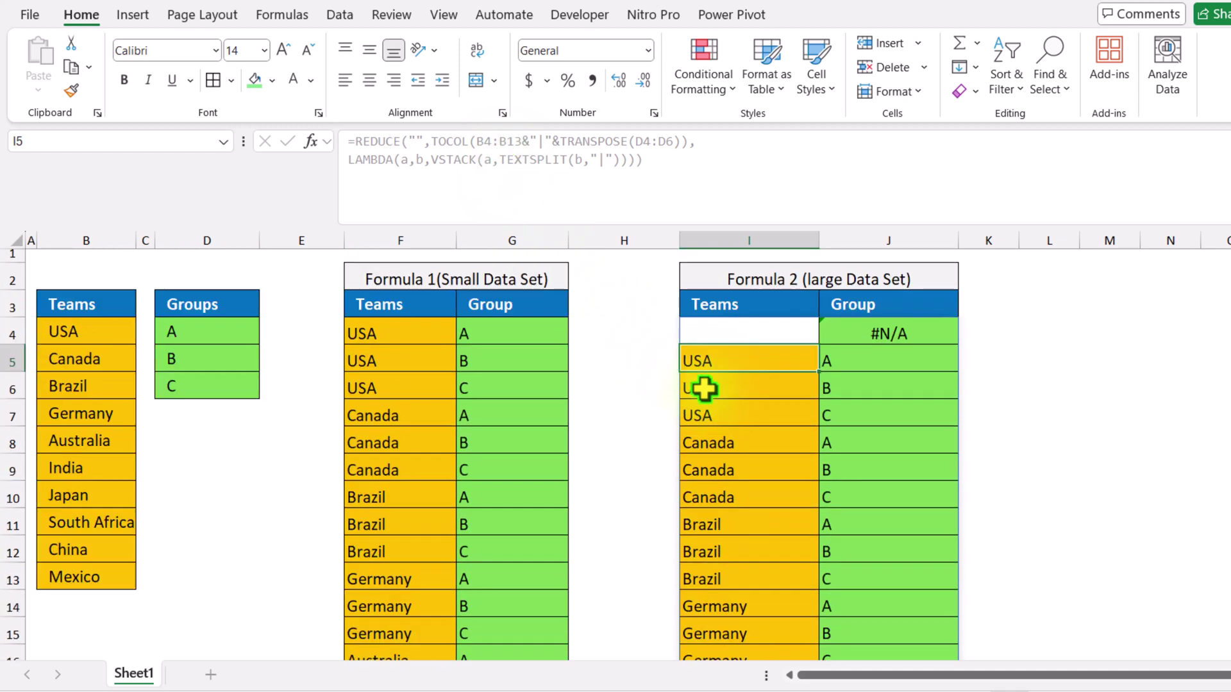
pyautogui.click(744, 331)
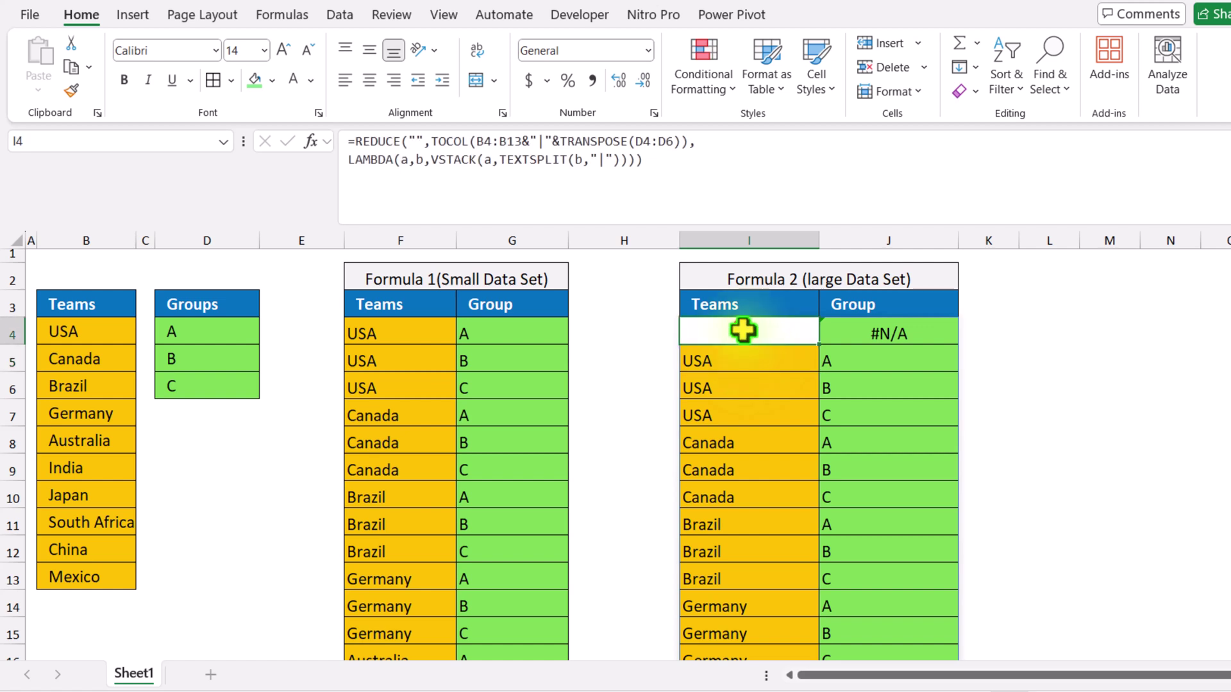
# Wrap I4's formula in DROP(...,1) so the table starts with USA | A
pyautogui.click(352, 142)
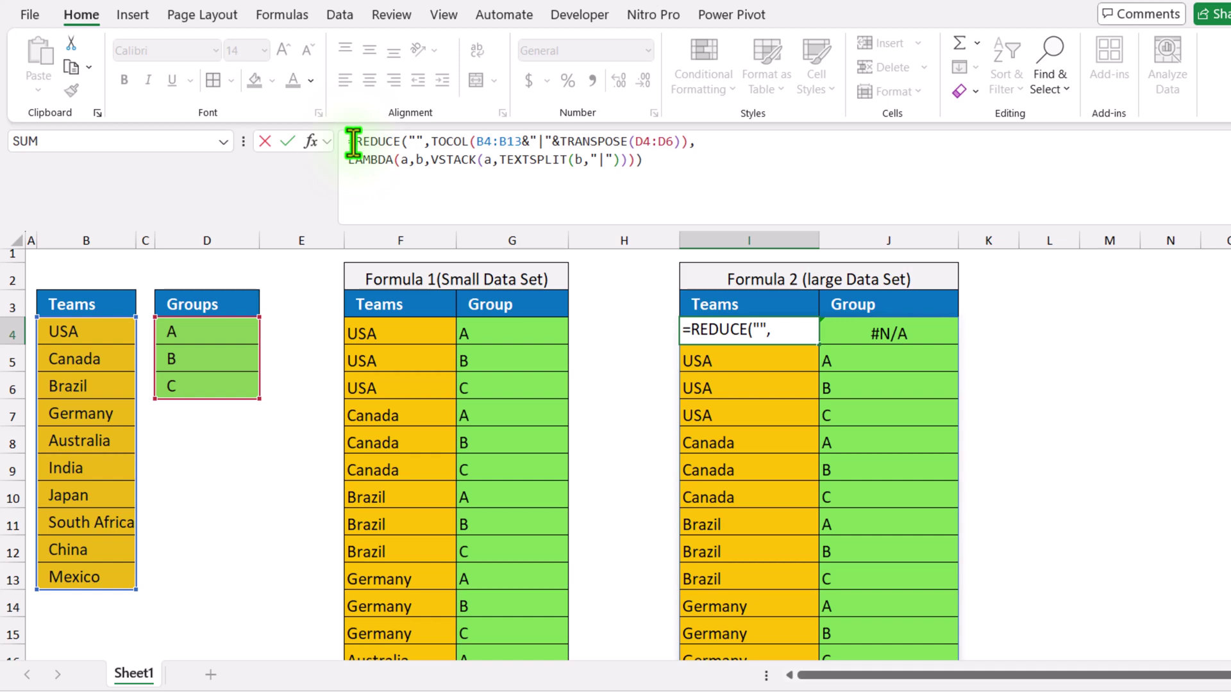
pyautogui.write('Drop')
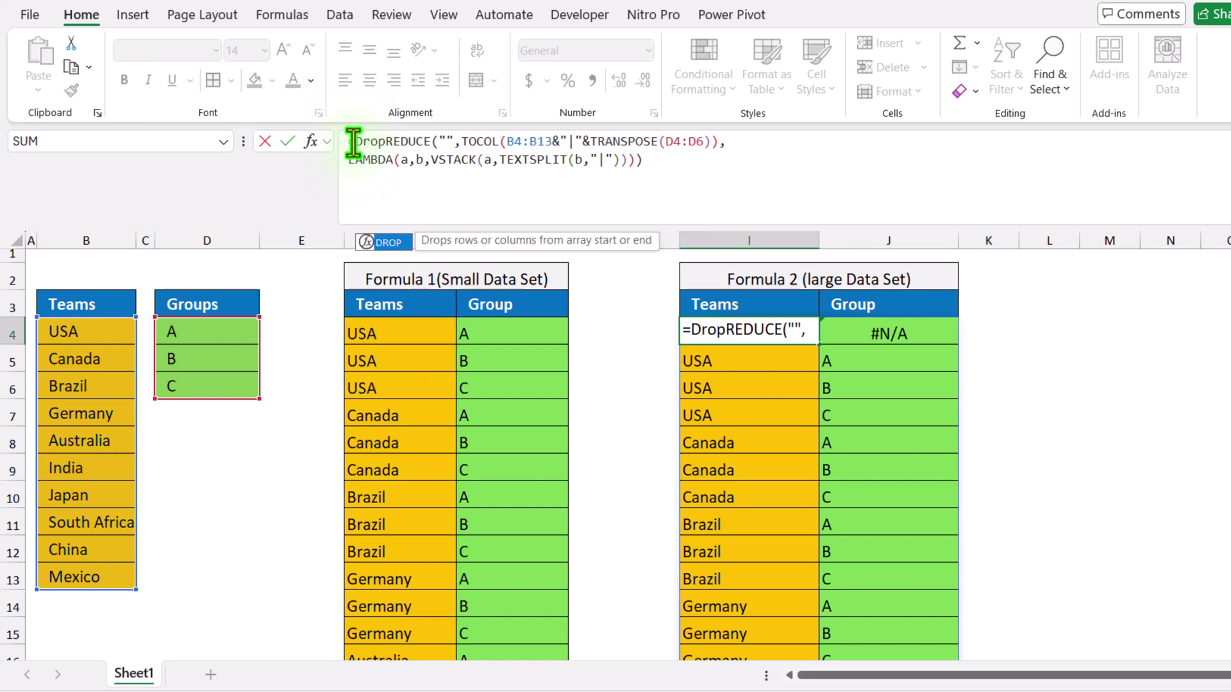
pyautogui.write('(')
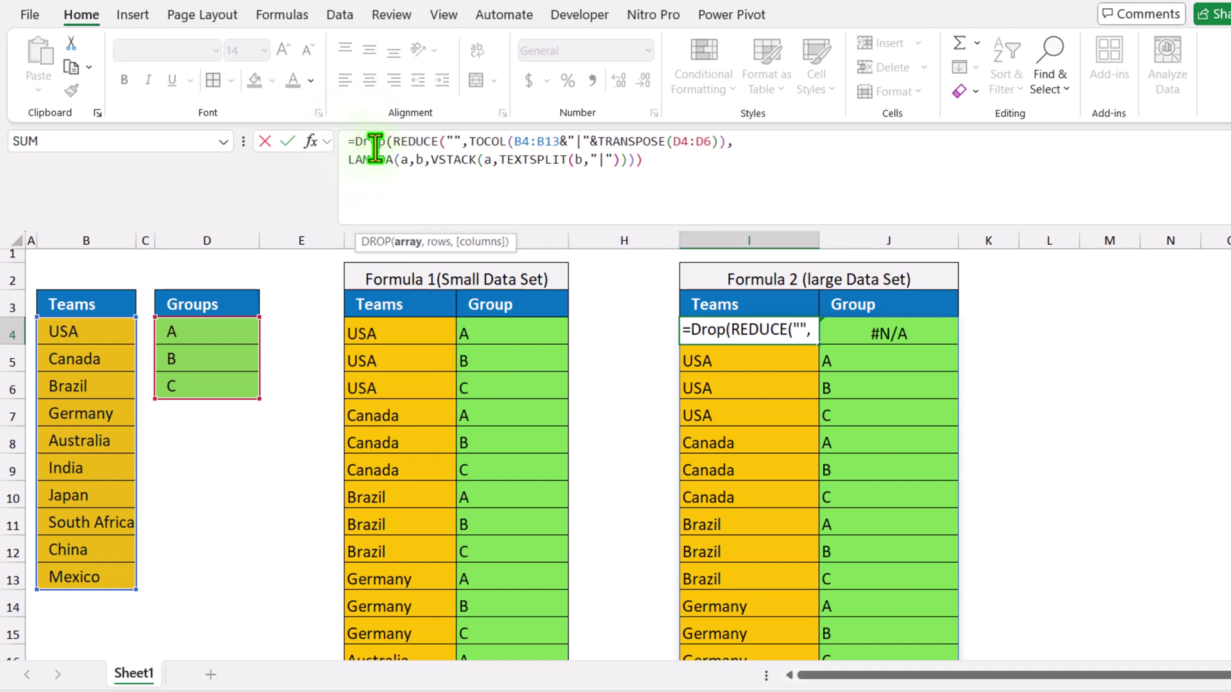
pyautogui.moveTo(392, 141); pyautogui.dragTo(663, 171)
pyautogui.click(667, 166)
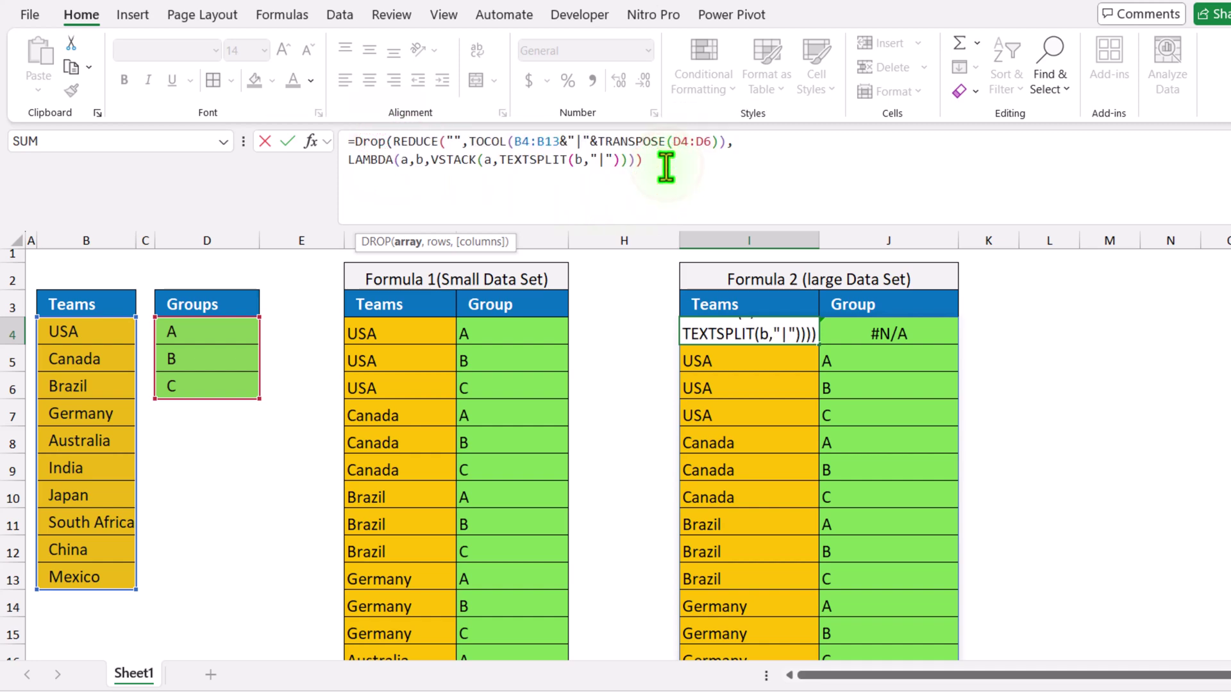
pyautogui.write(',')
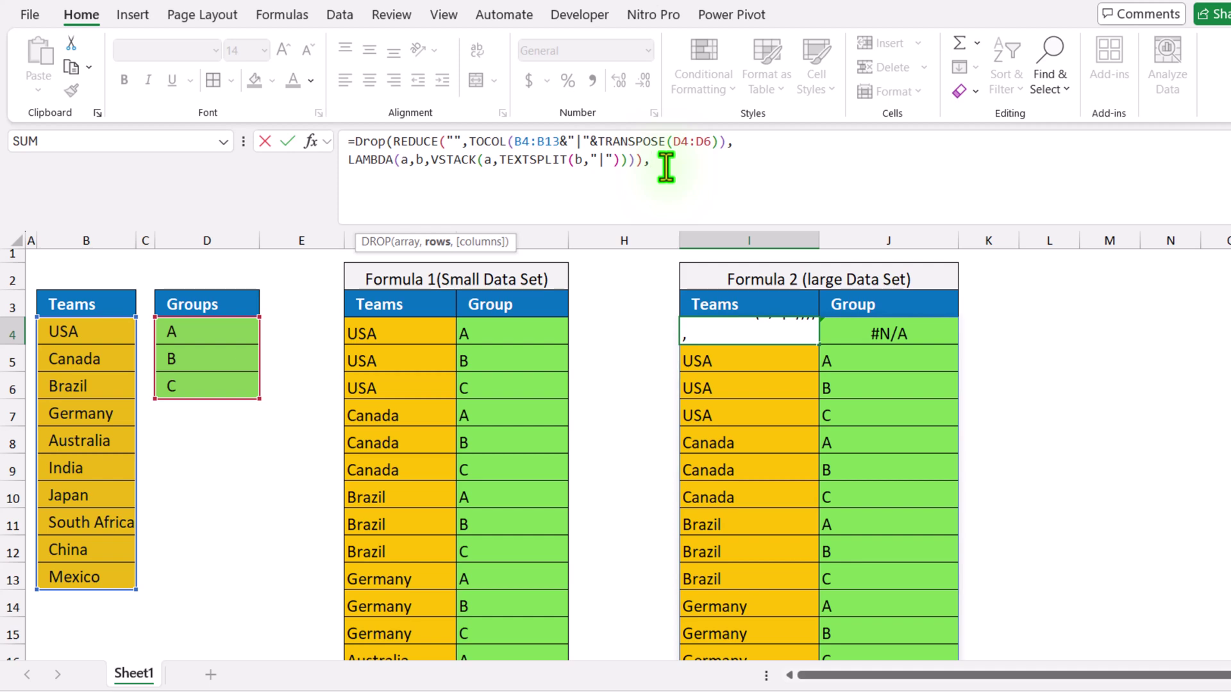
pyautogui.write('1)')
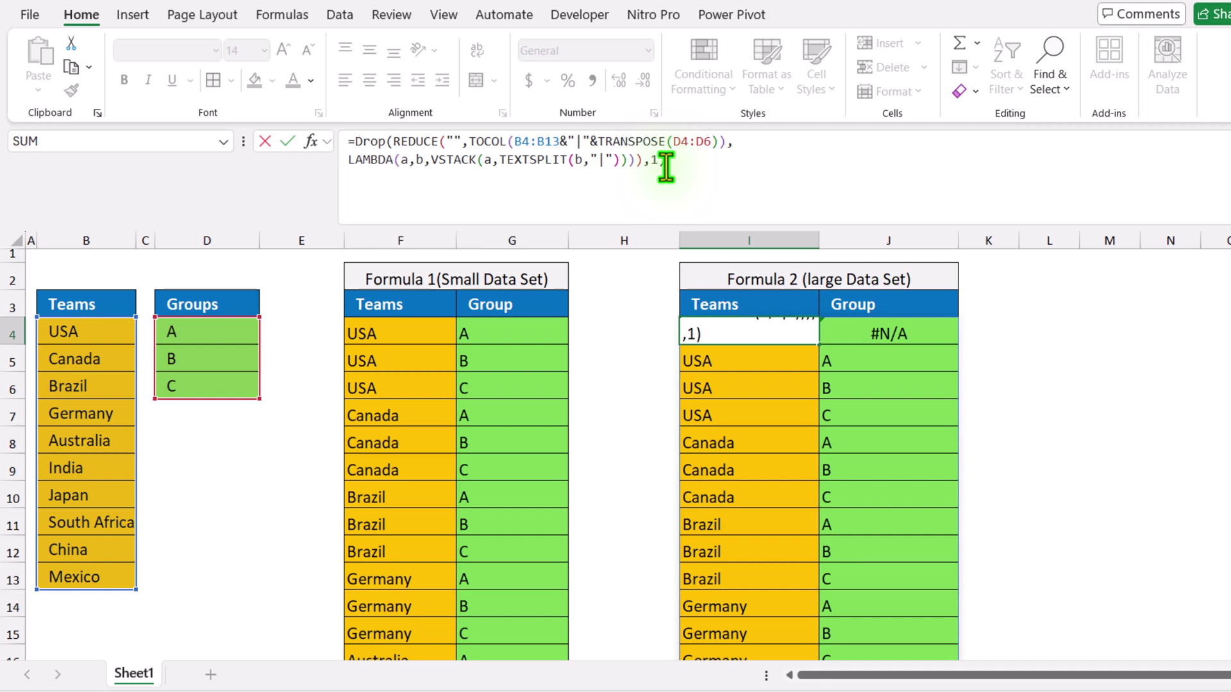
pyautogui.press('Return')
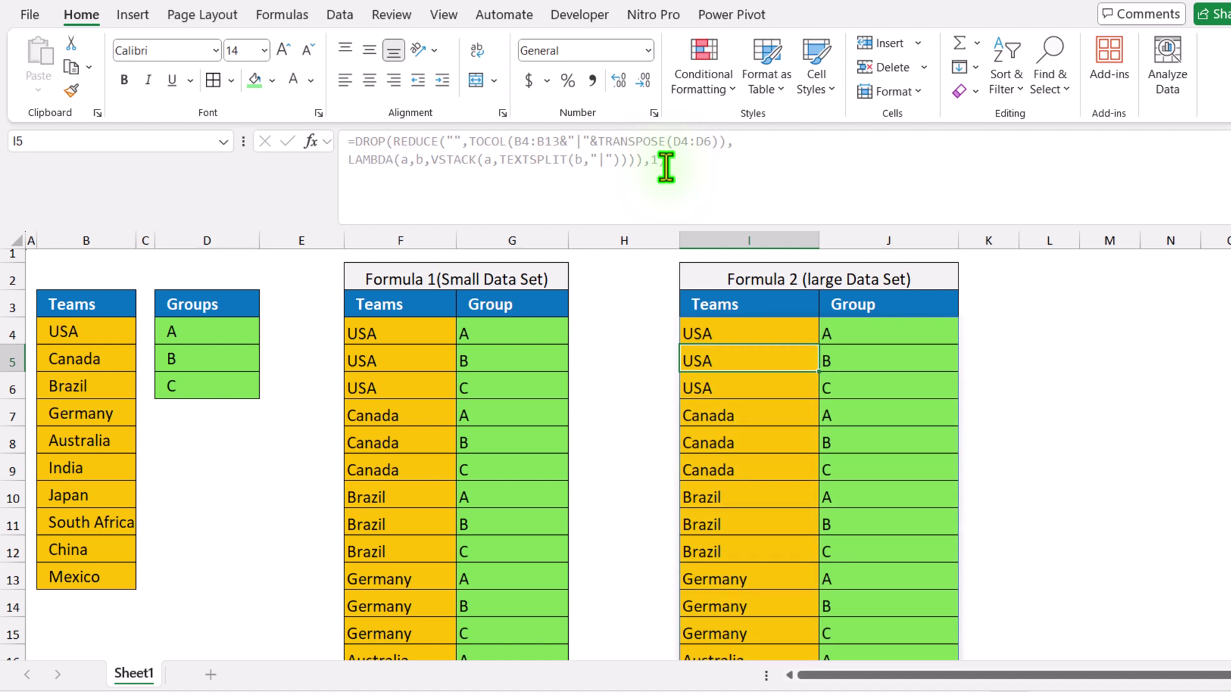